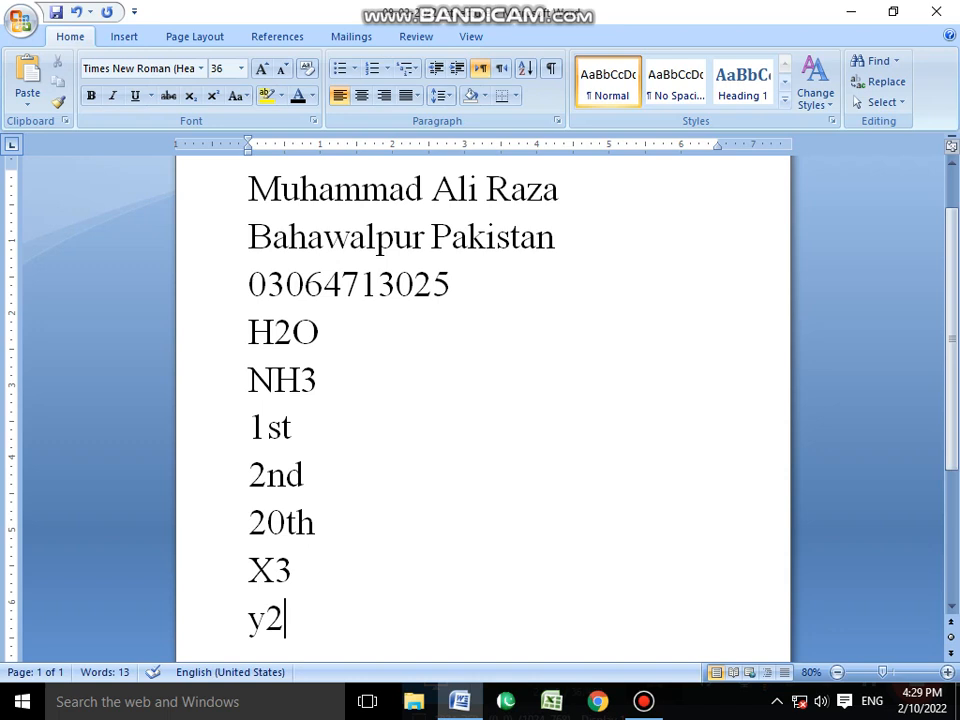
pyautogui.hotkey('ctrl', 'Home')
pyautogui.hotkey('shift', 'Right')
pyautogui.hotkey('shift', 'Right')
pyautogui.hotkey('shift', 'Right')
pyautogui.hotkey('shift', 'Right')
pyautogui.hotkey('shift', 'Right')
pyautogui.hotkey('shift', 'Right')
pyautogui.hotkey('shift', 'Right')
pyautogui.hotkey('shift', 'Right')
pyautogui.hotkey('shift', 'Right')
pyautogui.hotkey('shift', 'Right')
pyautogui.hotkey('shift', 'Right')
pyautogui.hotkey('shift', 'Right')
pyautogui.hotkey('shift', 'Right')
pyautogui.hotkey('shift', 'Right')
pyautogui.hotkey('shift', 'Right')
pyautogui.hotkey('shift', 'Right')
pyautogui.hotkey('shift', 'Right')
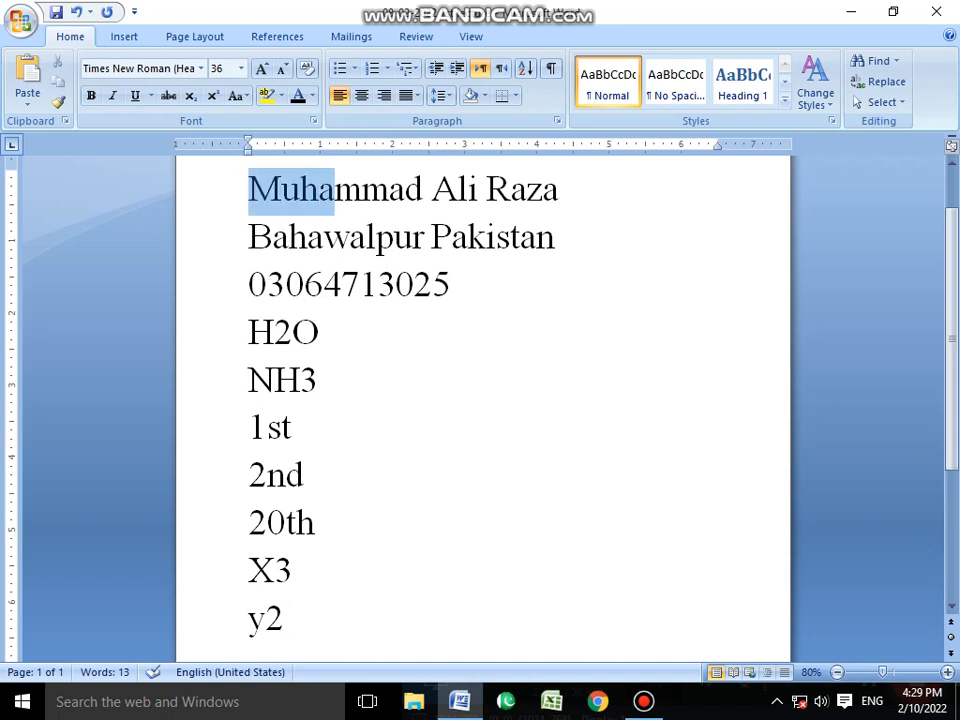
pyautogui.click(452, 285)
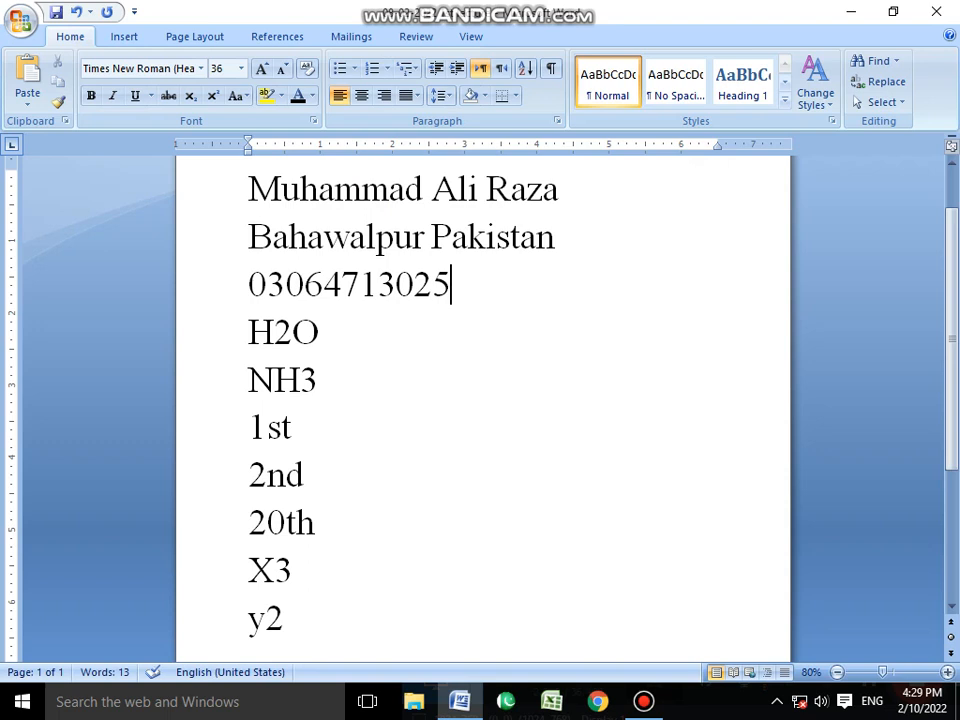
# Make the full name on the first line bold.
pyautogui.moveTo(560, 191); pyautogui.dragTo(249, 191)
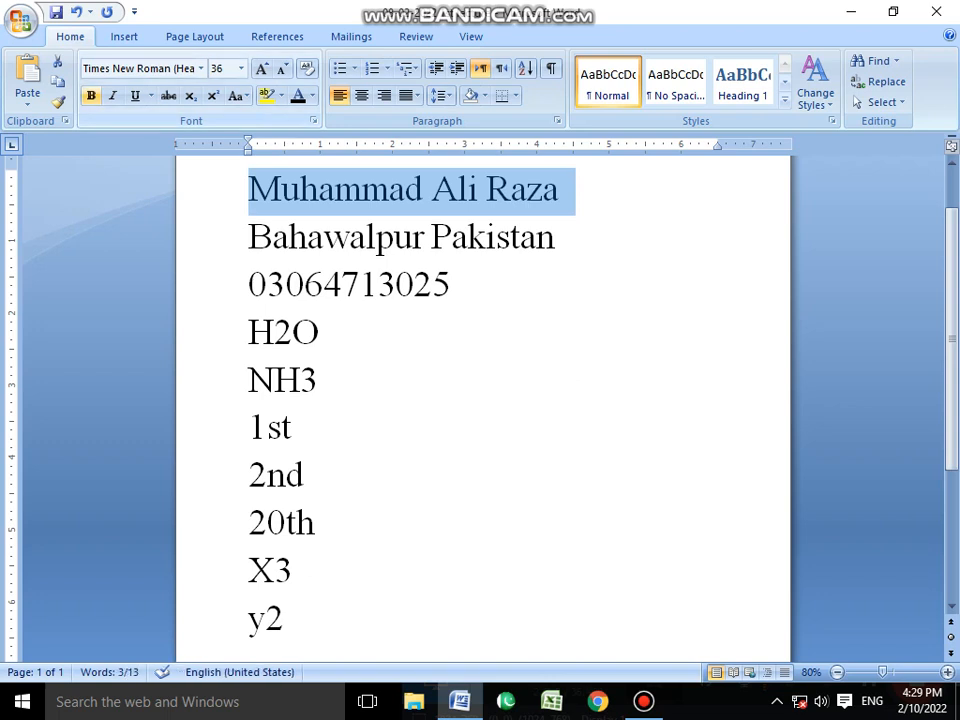
pyautogui.click(91, 96)
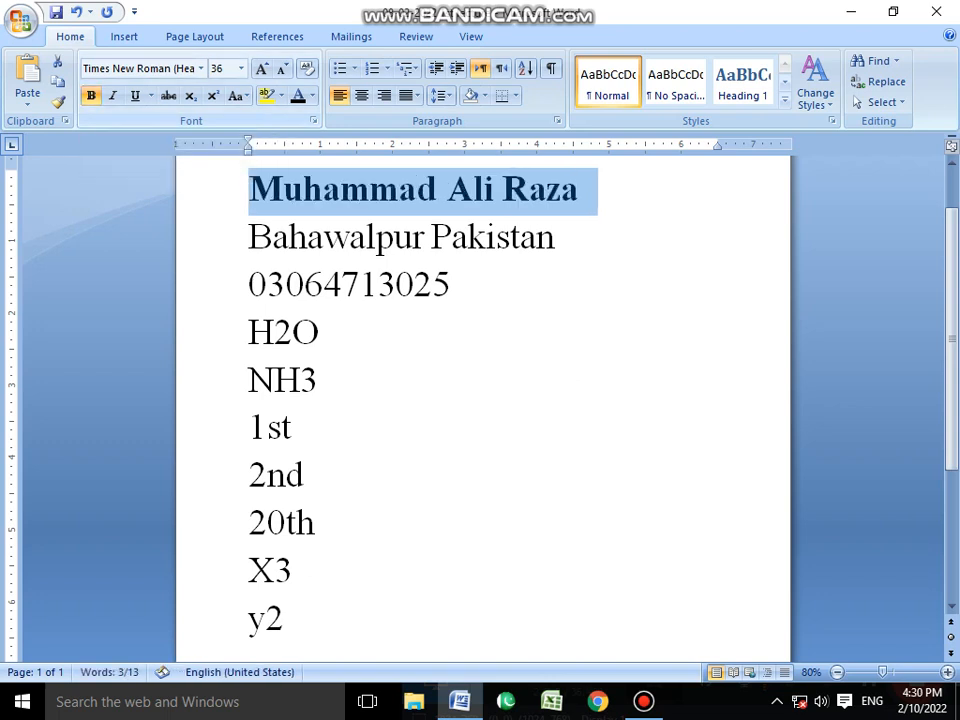
pyautogui.click(317, 380)
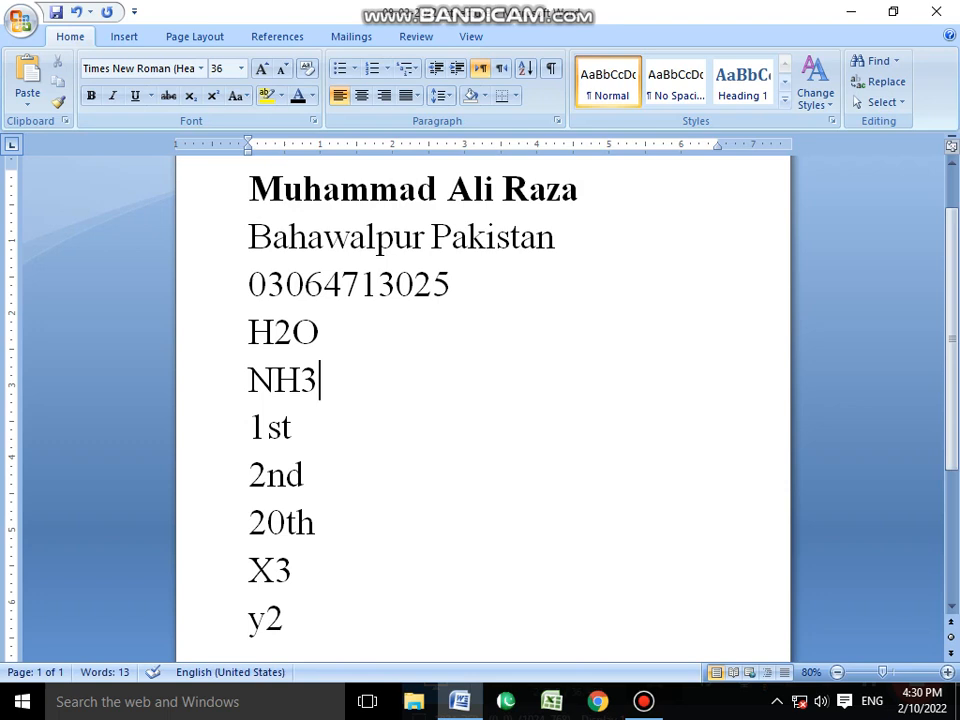
# Remove the bold formatting from the full name on the first line.
pyautogui.moveTo(597, 190); pyautogui.dragTo(248, 190)
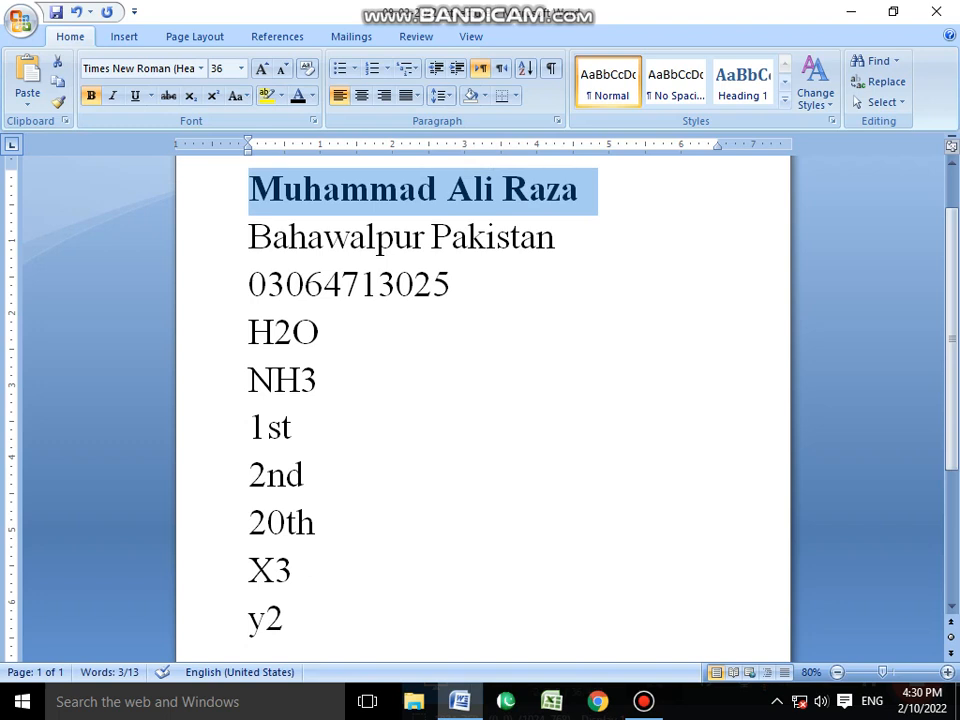
pyautogui.click(91, 95)
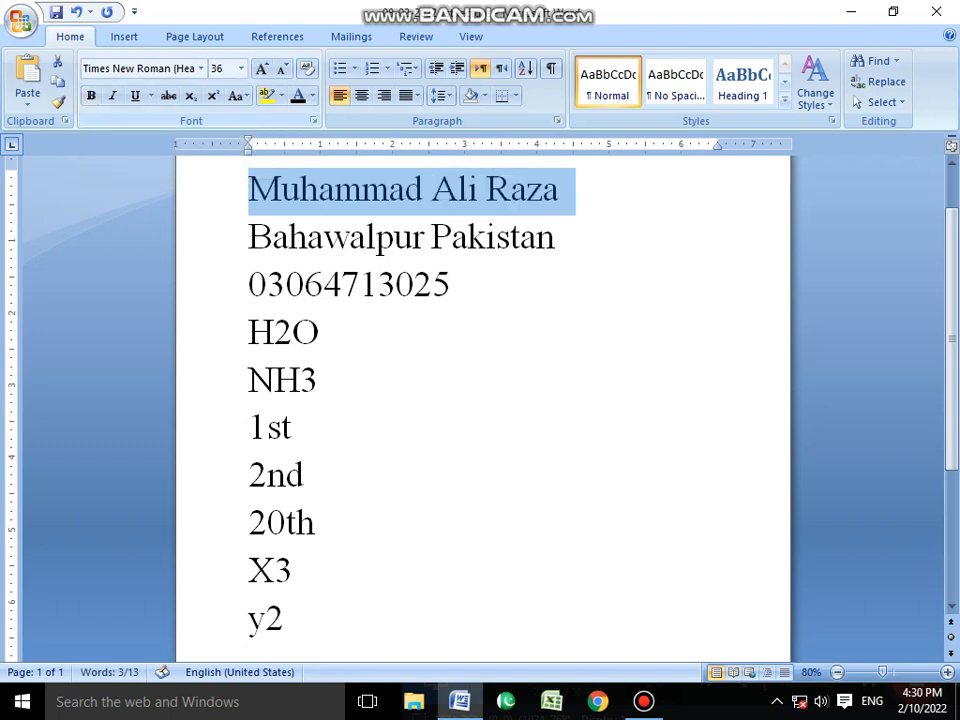
pyautogui.click(320, 381)
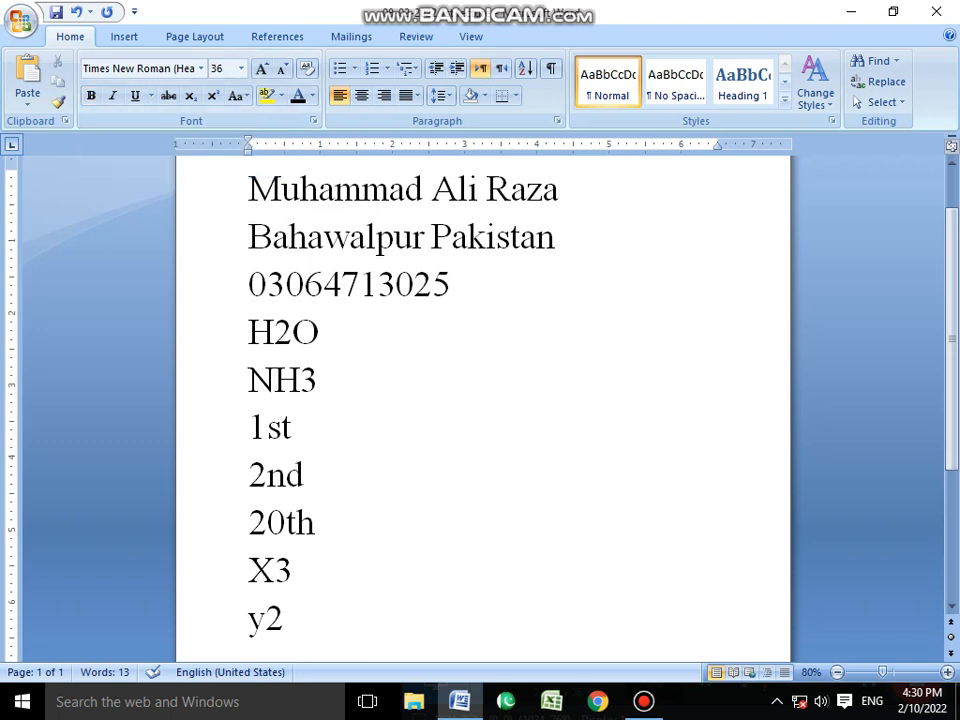
# Switch bold on and off again for the full name on the first line.
pyautogui.moveTo(560, 191); pyautogui.dragTo(250, 191)
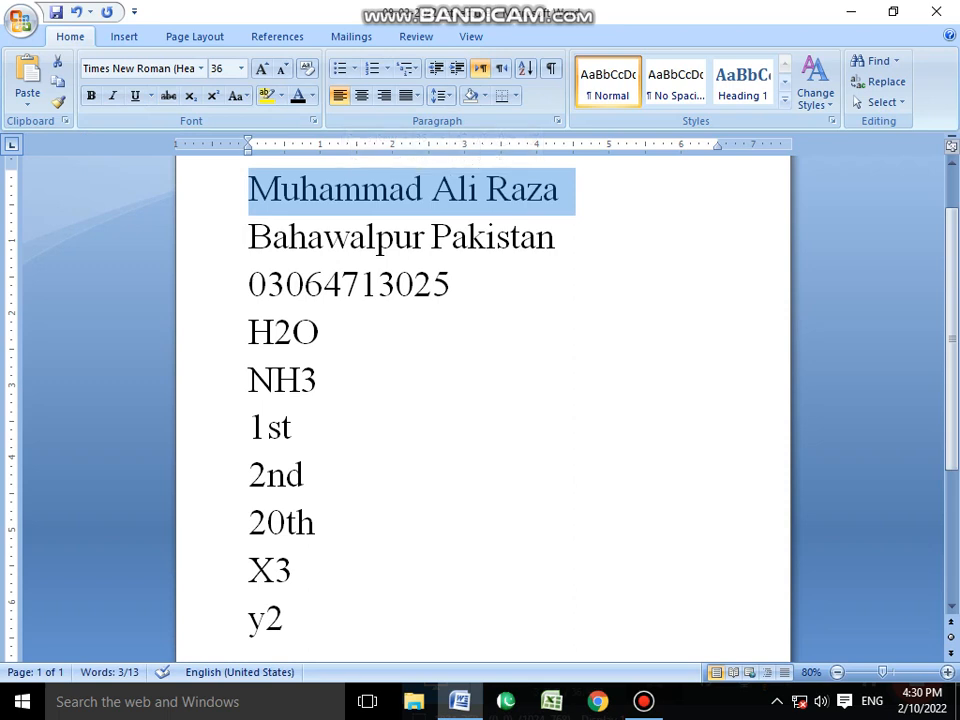
pyautogui.hotkey('ctrl', 'b')
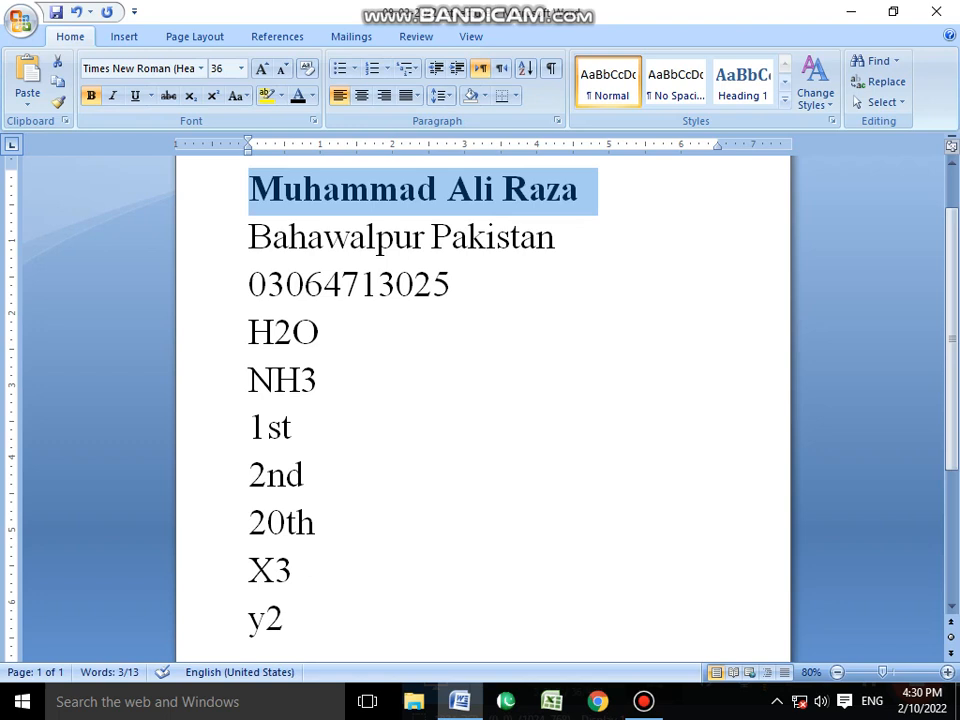
pyautogui.hotkey('ctrl', 'b')
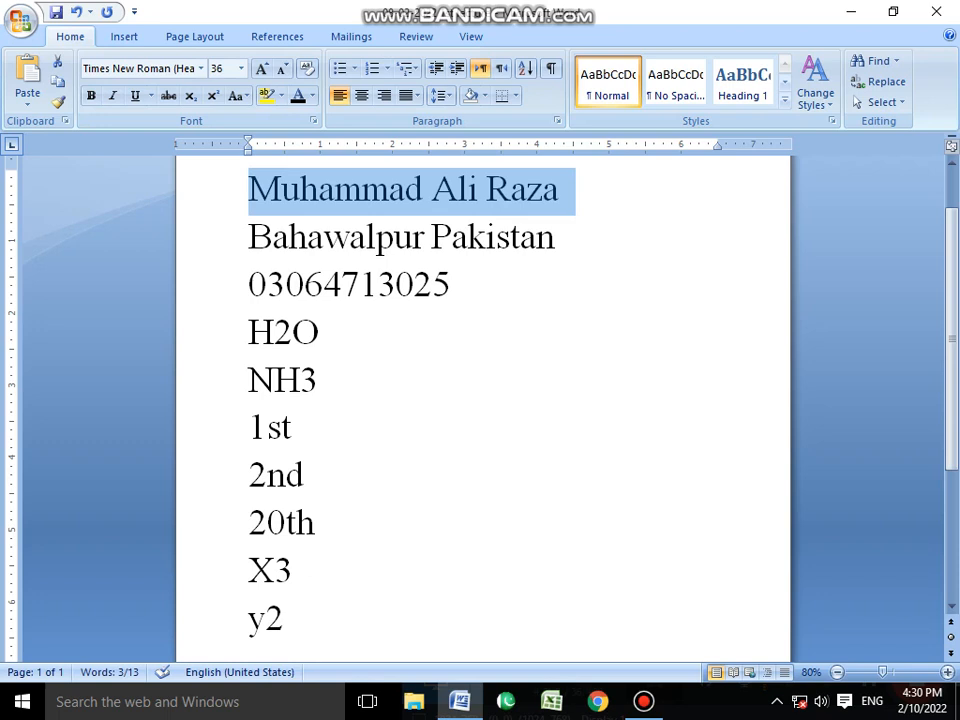
pyautogui.click(321, 332)
# Italicize the city and country line below the name, toggling italics off and on once.
pyautogui.moveTo(558, 238); pyautogui.dragTo(250, 238)
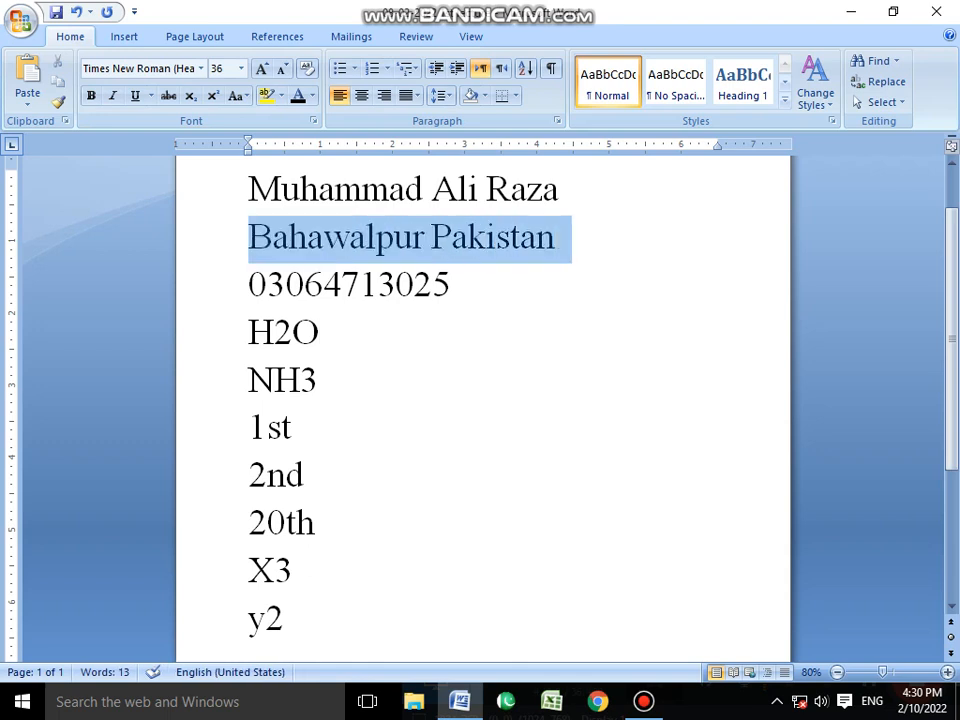
pyautogui.click(321, 380)
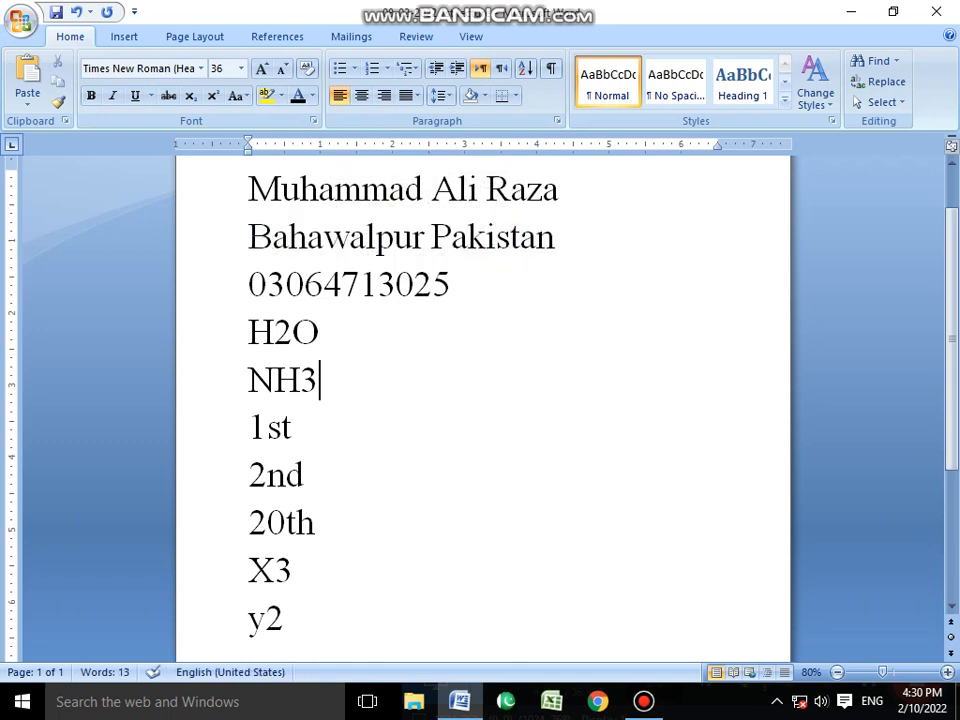
pyautogui.moveTo(556, 238); pyautogui.dragTo(248, 238)
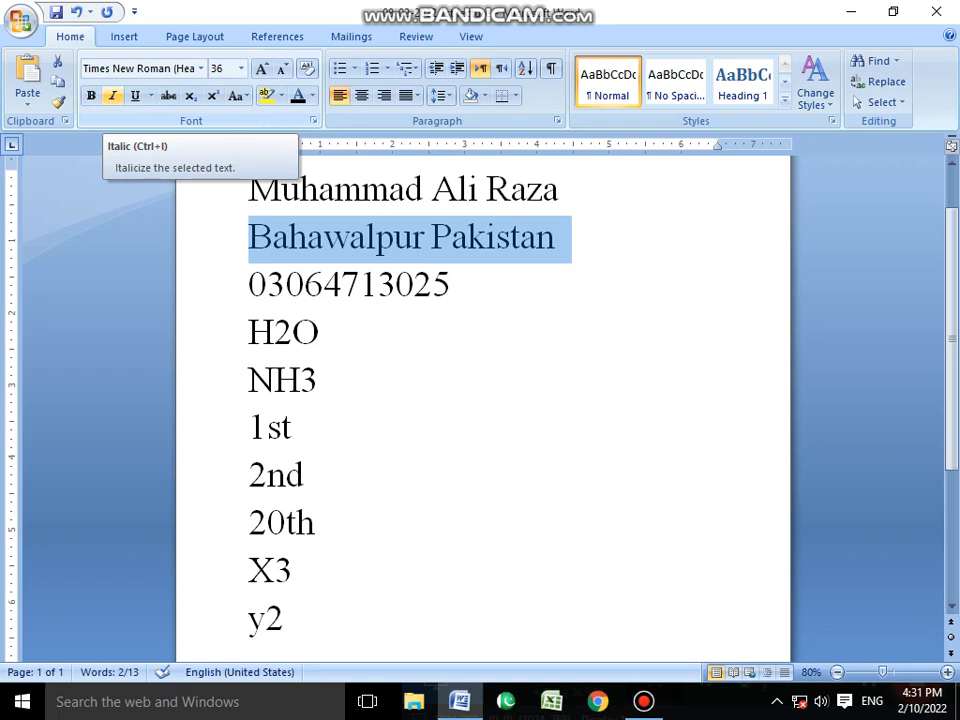
pyautogui.click(112, 96)
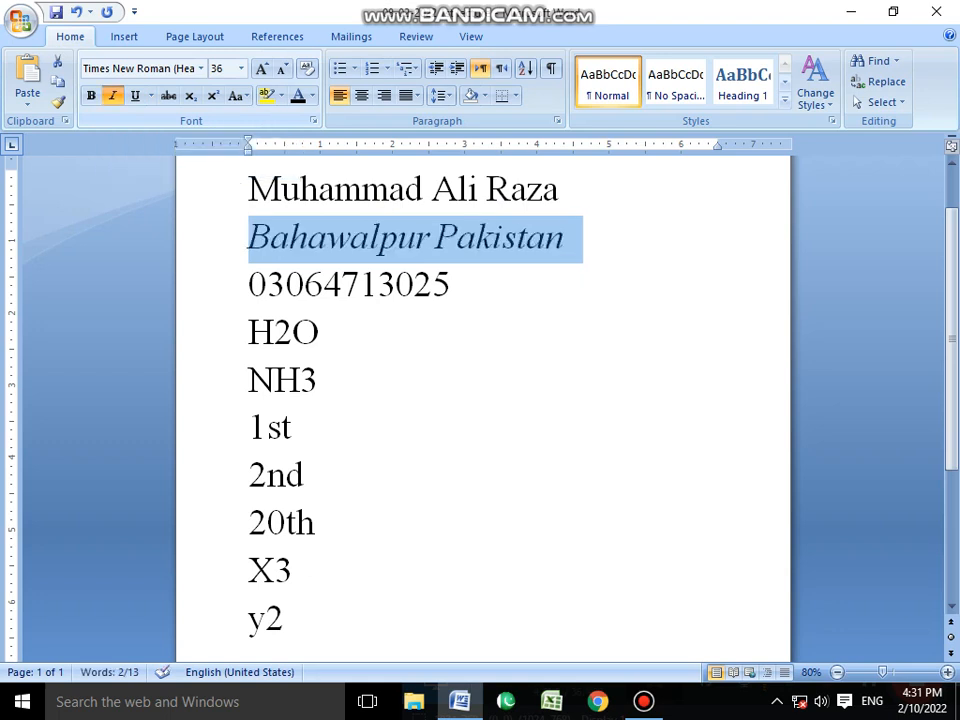
pyautogui.click(112, 96)
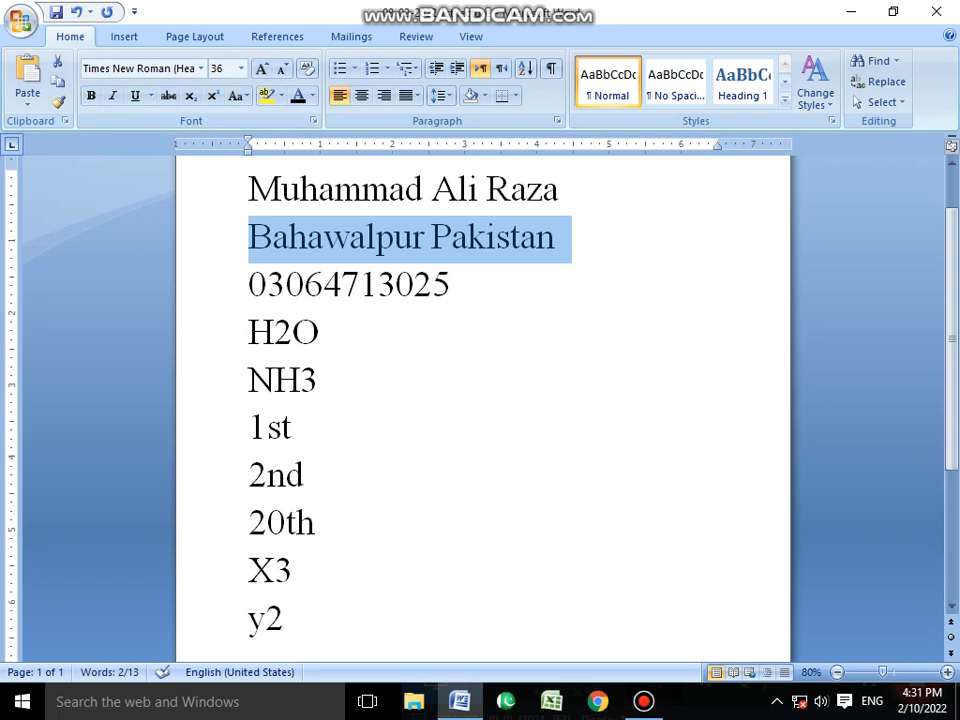
pyautogui.click(112, 96)
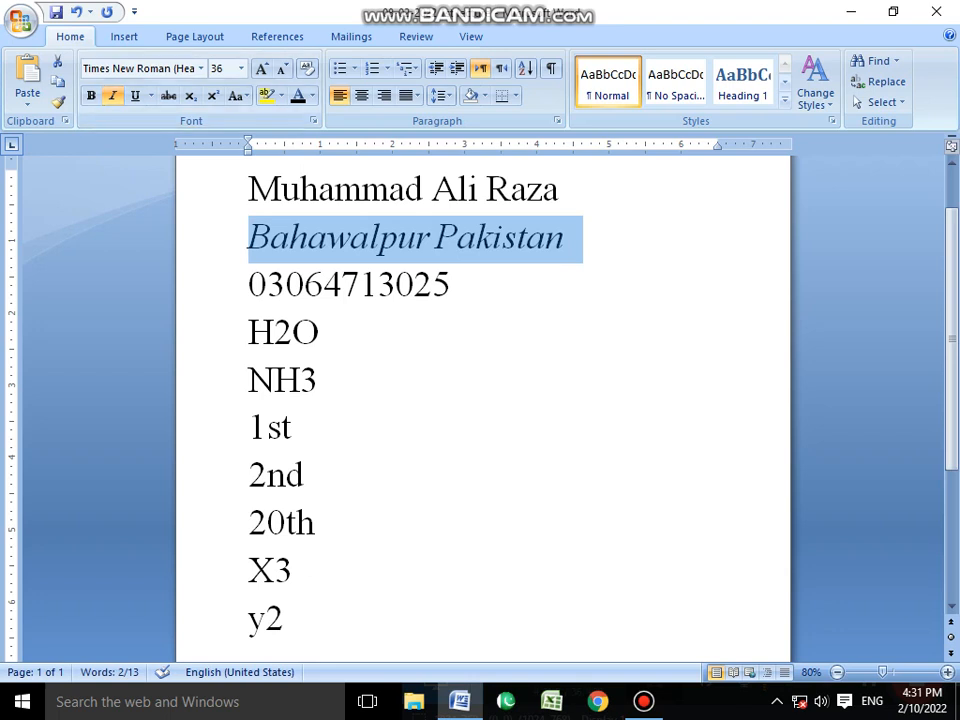
pyautogui.click(453, 286)
# Apply bold to the full name above the italic city and country line.
pyautogui.click(220, 190)
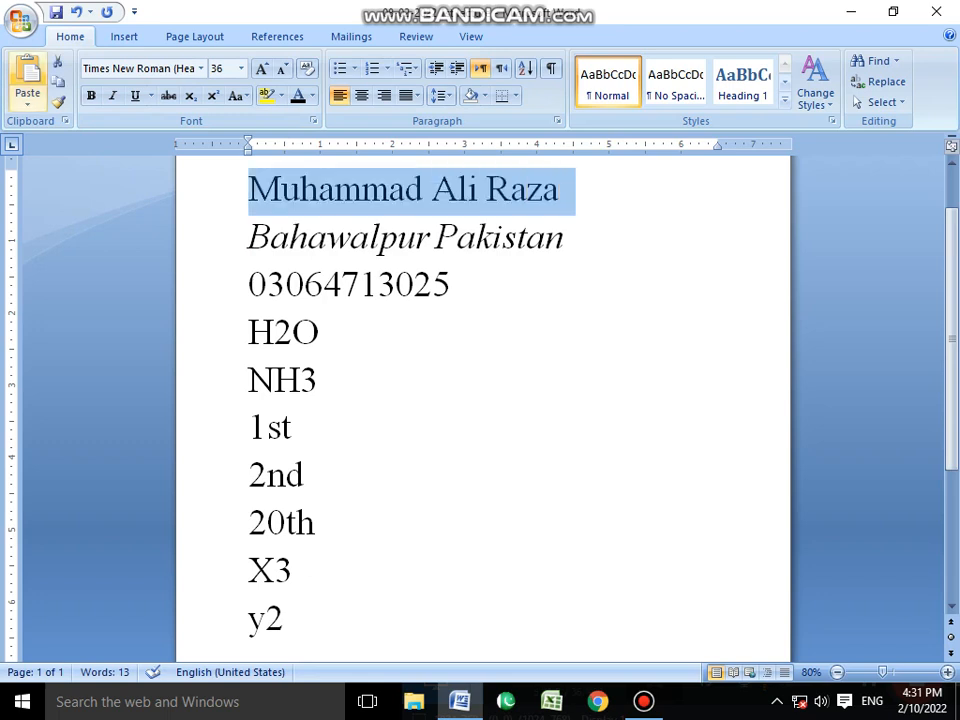
pyautogui.click(91, 96)
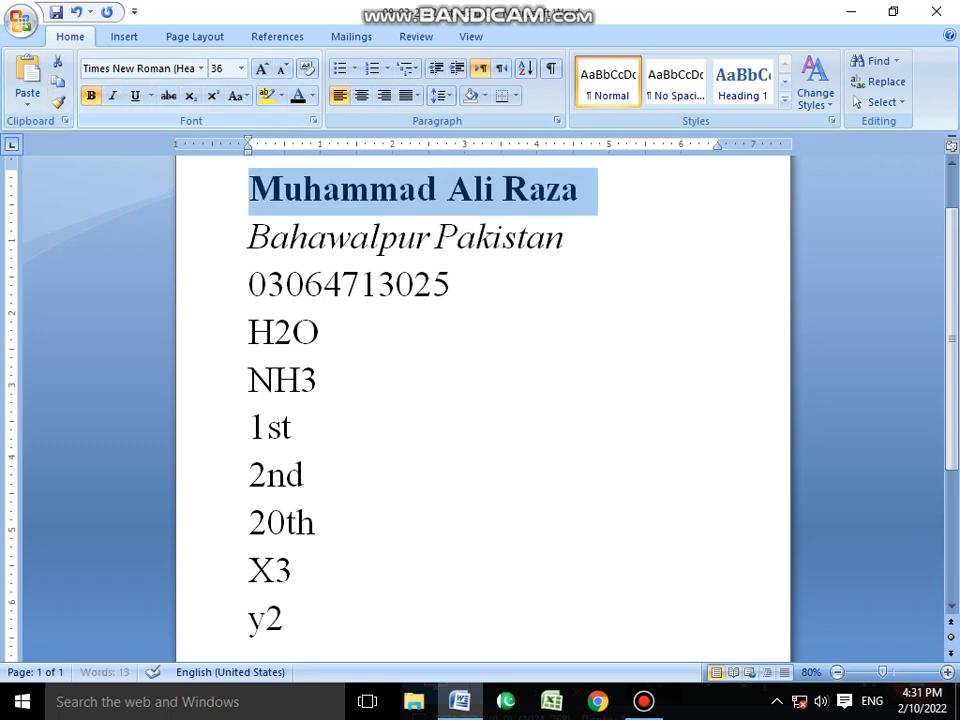
pyautogui.click(321, 381)
pyautogui.click(370, 190)
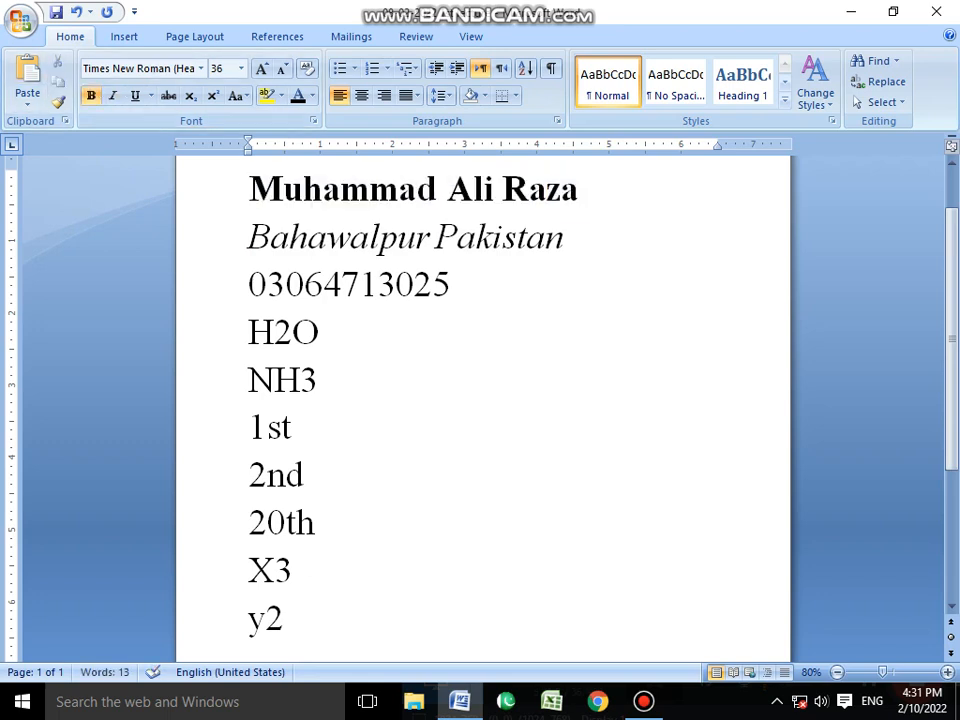
# Remove the italics from the city and country line and reapply them.
pyautogui.moveTo(250, 237)
pyautogui.mouseDown()
pyautogui.moveTo(583, 240)
pyautogui.moveTo(250, 240)
pyautogui.mouseUp()
pyautogui.click(470, 287)
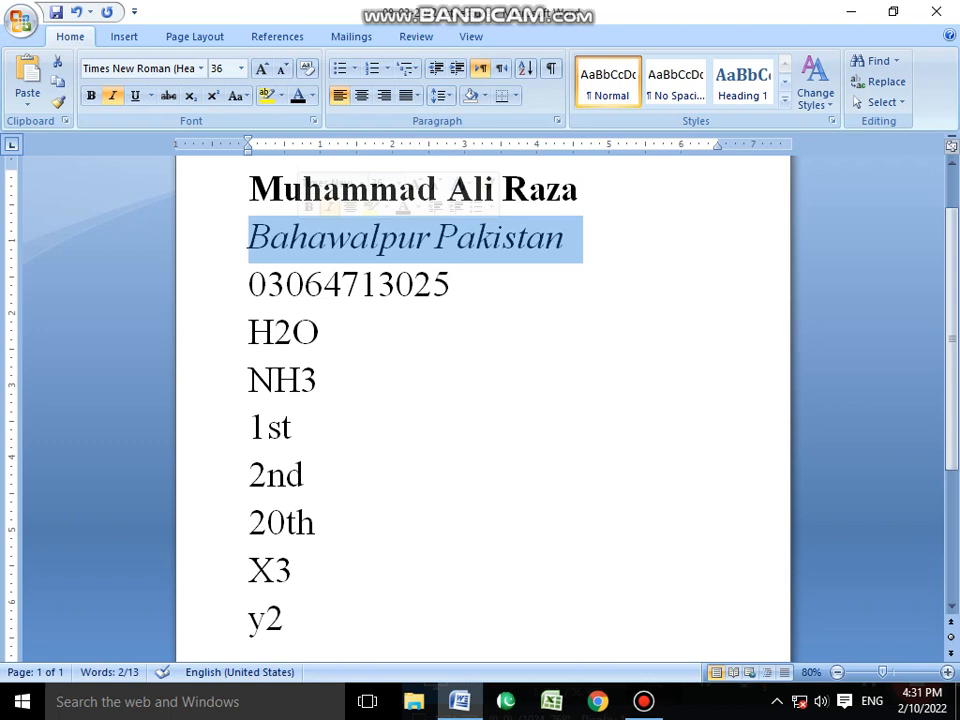
pyautogui.hotkey('ctrl', 'i')
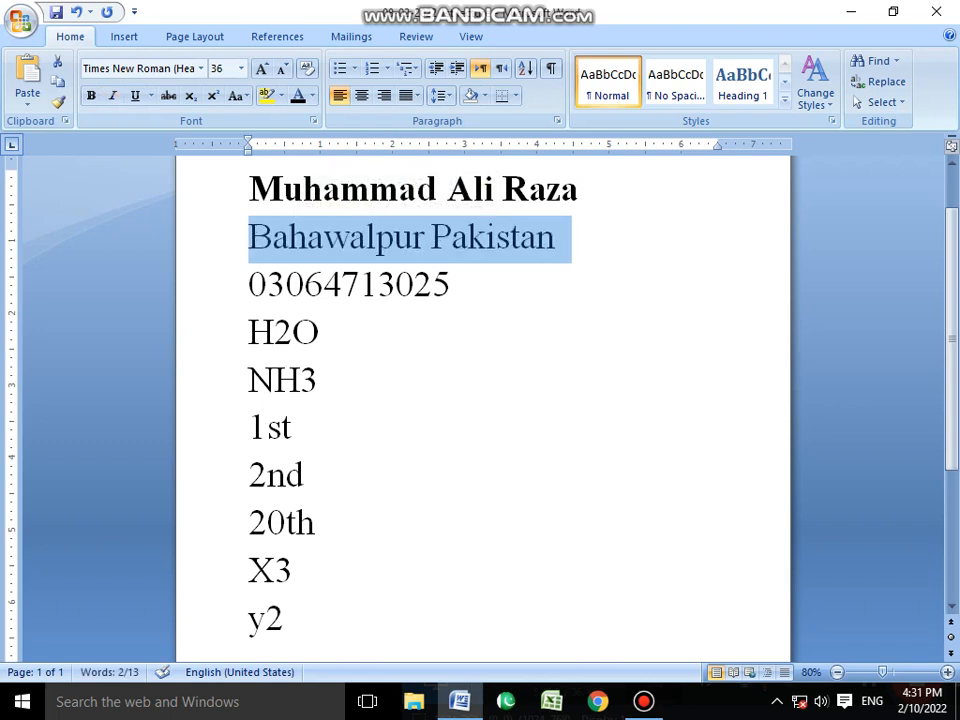
pyautogui.hotkey('ctrl', 'i')
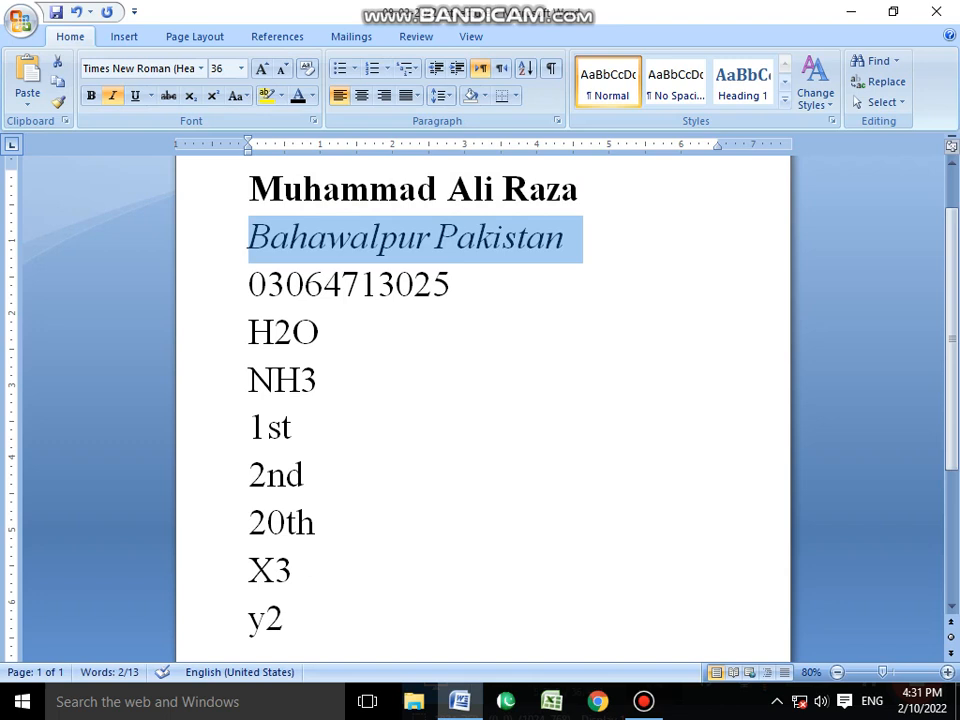
pyautogui.click(320, 332)
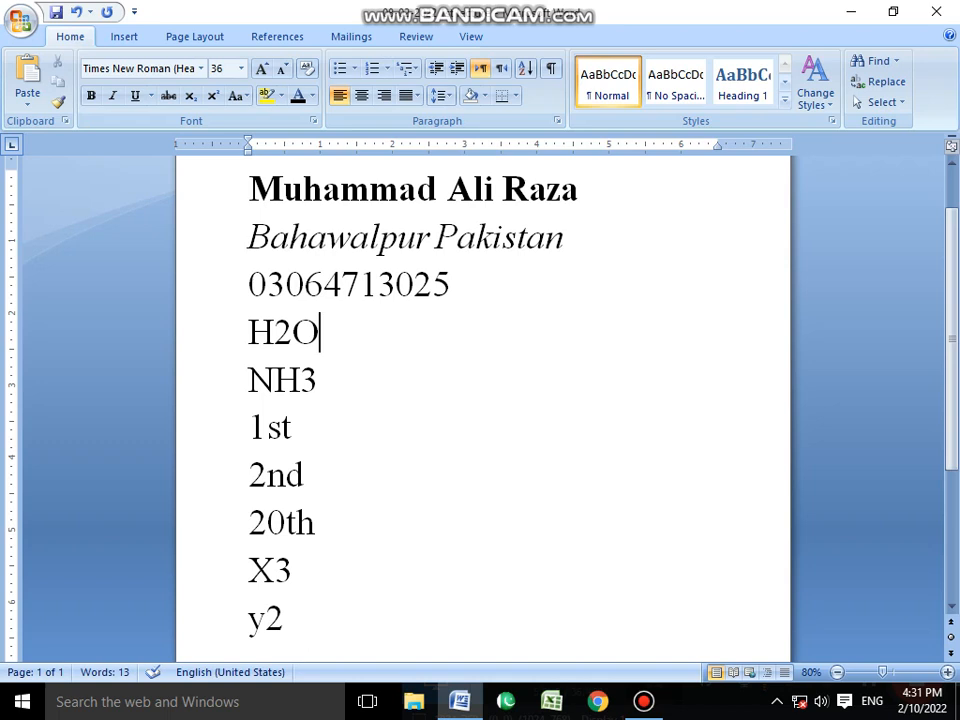
# Underline the phone number on the third line with a single line.
pyautogui.moveTo(453, 286); pyautogui.dragTo(249, 286)
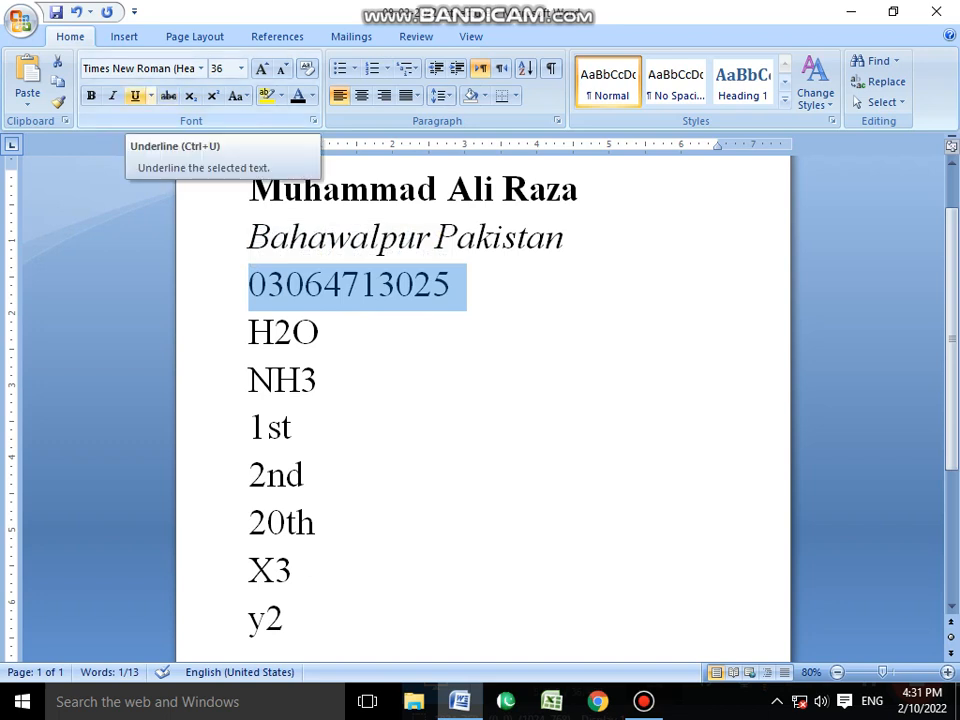
pyautogui.click(135, 96)
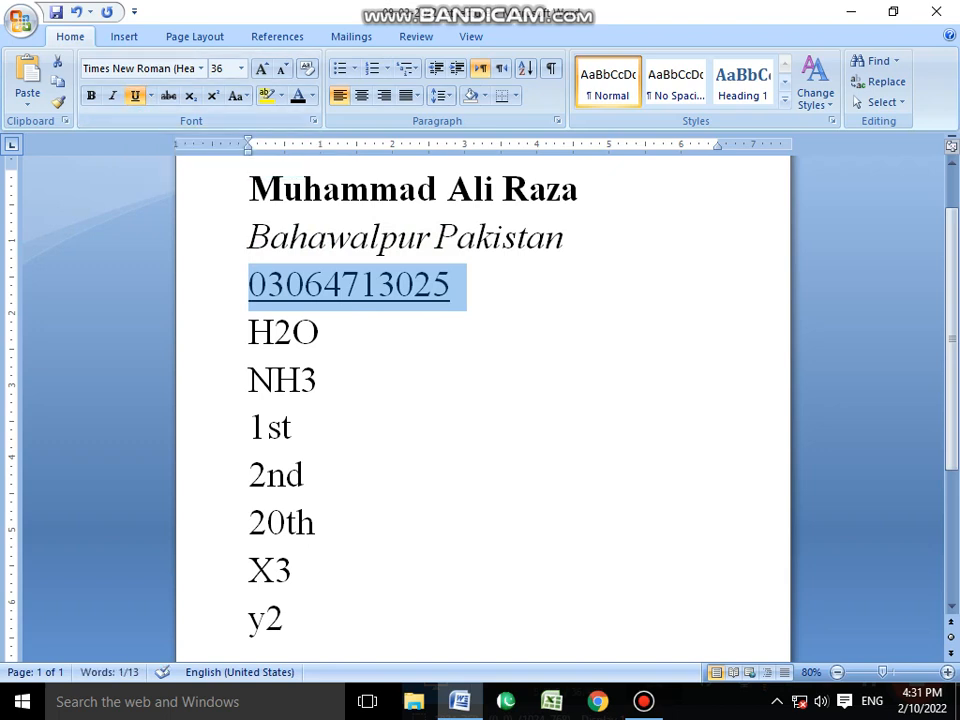
pyautogui.click(320, 333)
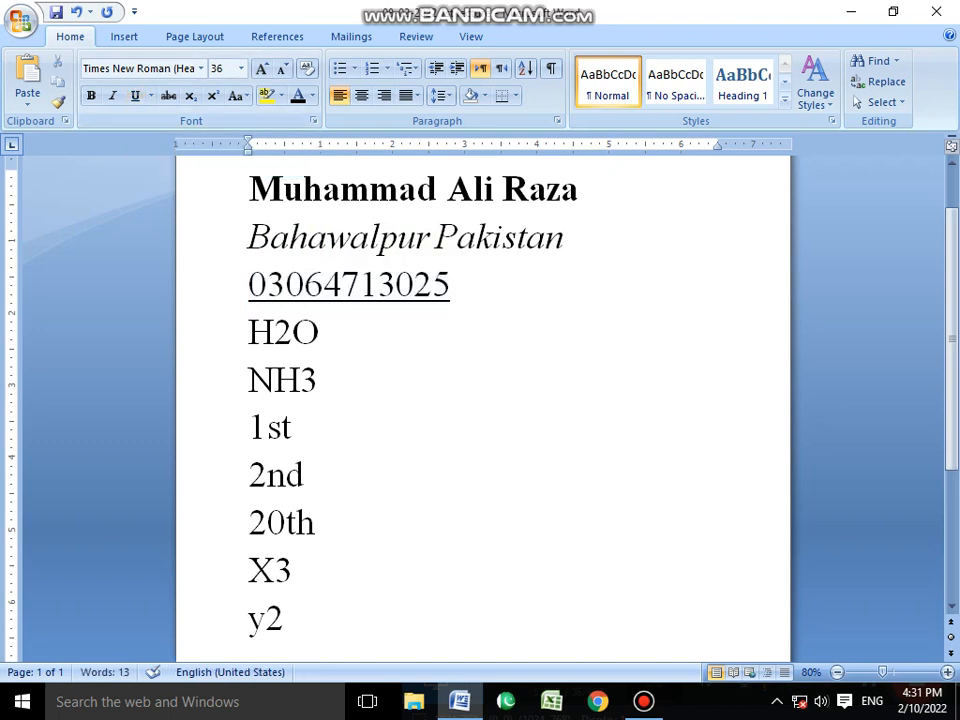
# Remove the phone number's underline, reapply it once and remove it again.
pyautogui.moveTo(452, 287); pyautogui.dragTo(247, 285)
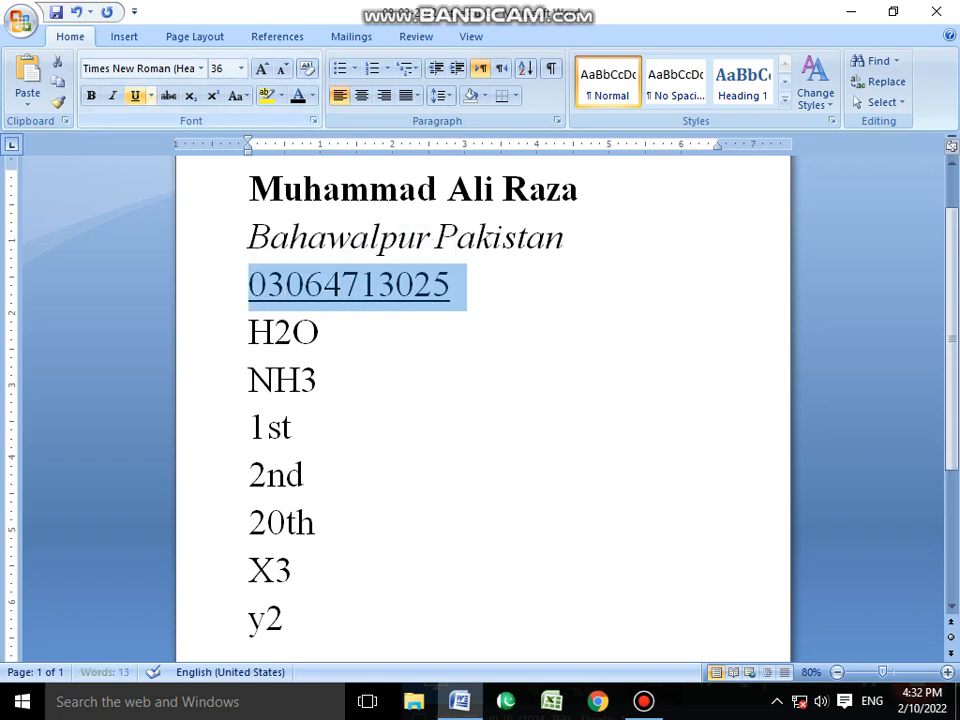
pyautogui.click(135, 96)
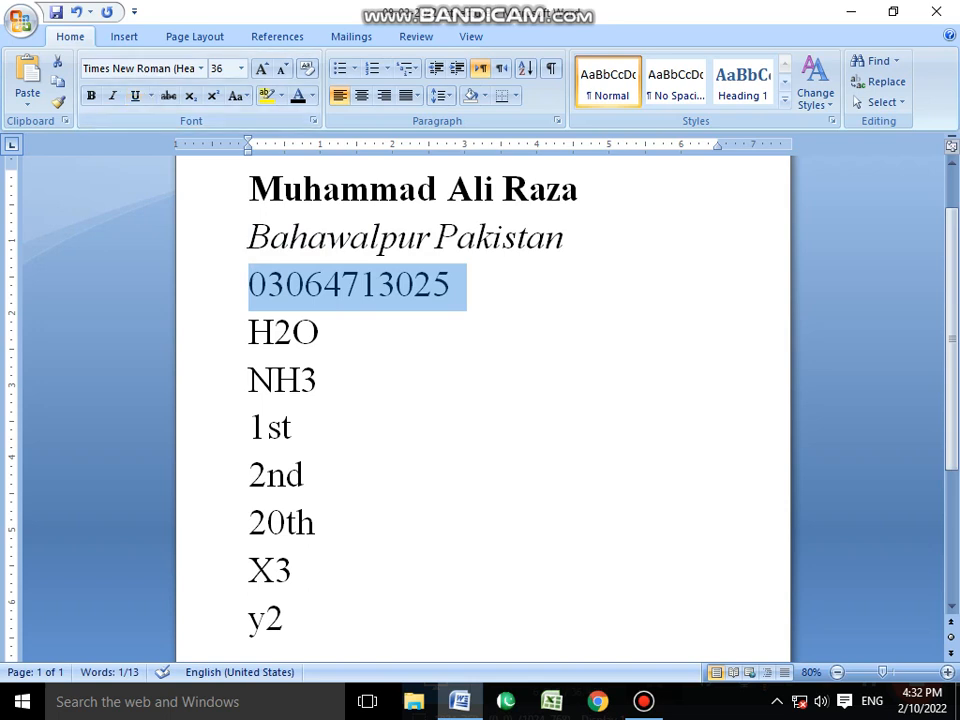
pyautogui.hotkey('ctrl', 'u')
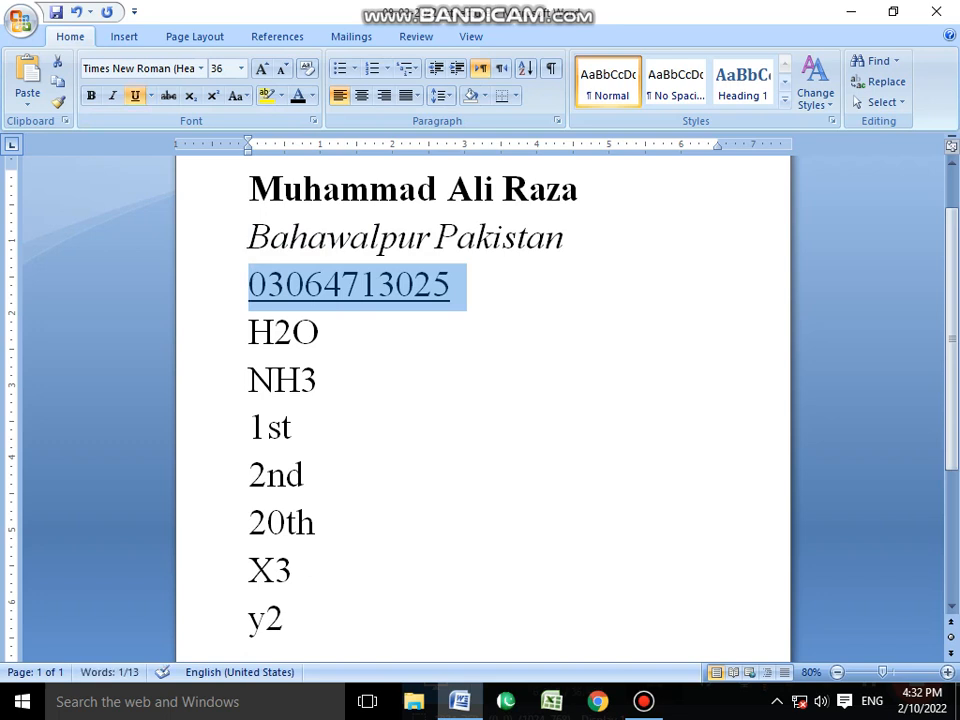
pyautogui.hotkey('ctrl', 'u')
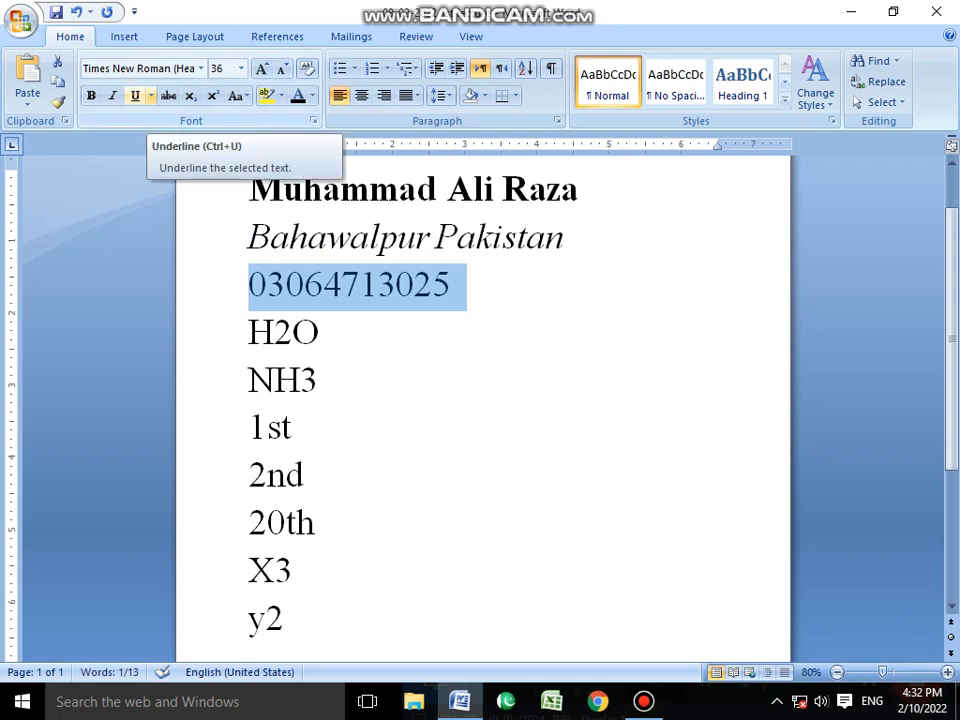
# Try the wavy, dot-dot-dash and dotted underline styles in turn on the phone number.
pyautogui.click(150, 96)
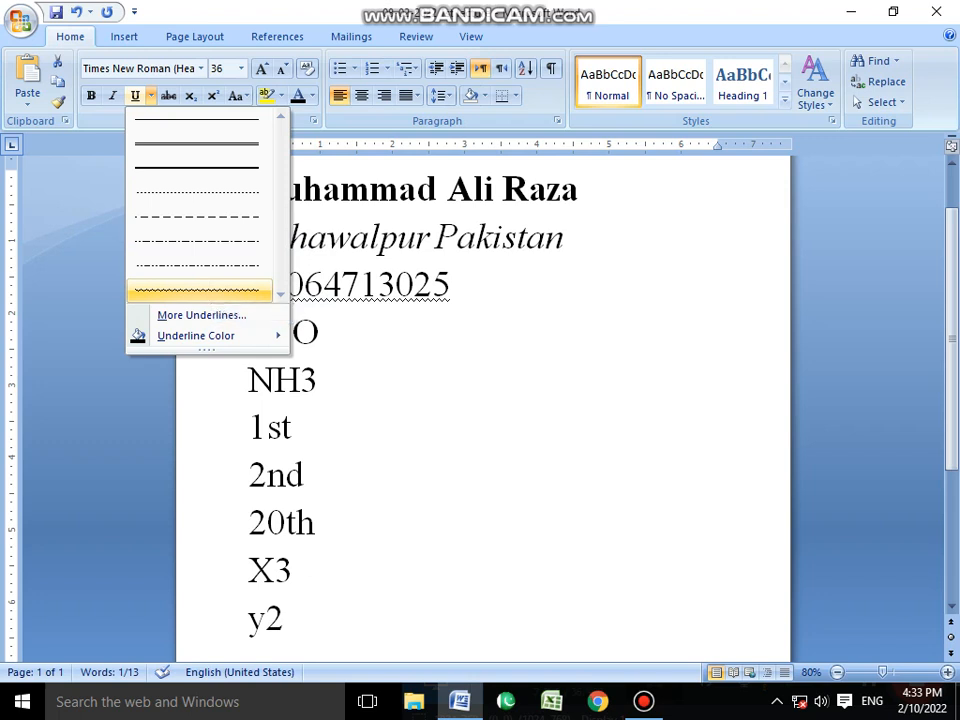
pyautogui.click(198, 290)
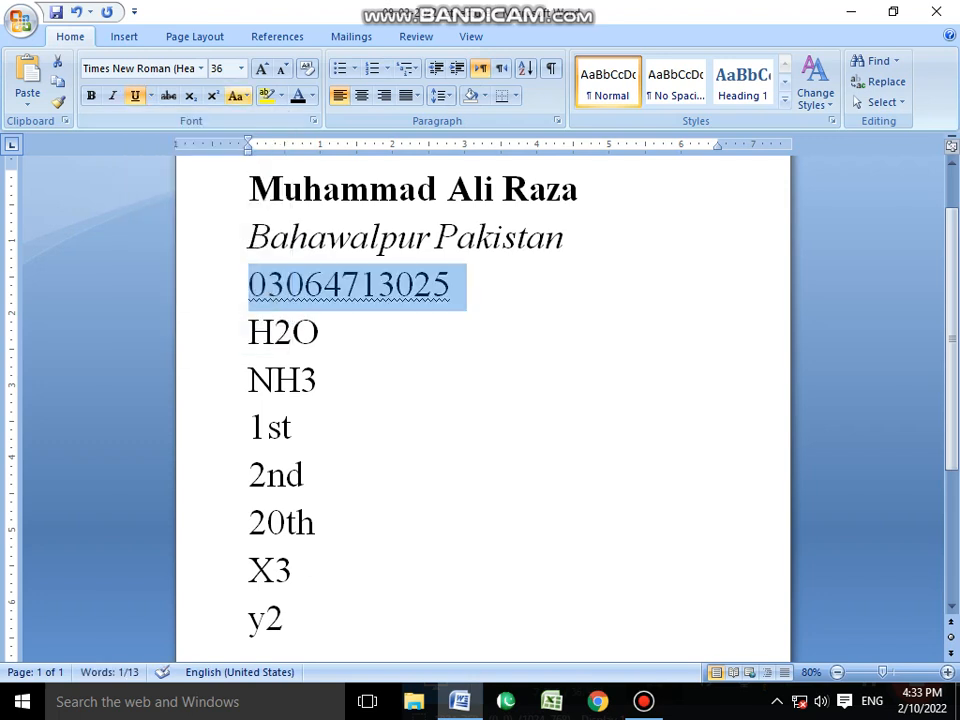
pyautogui.click(150, 95)
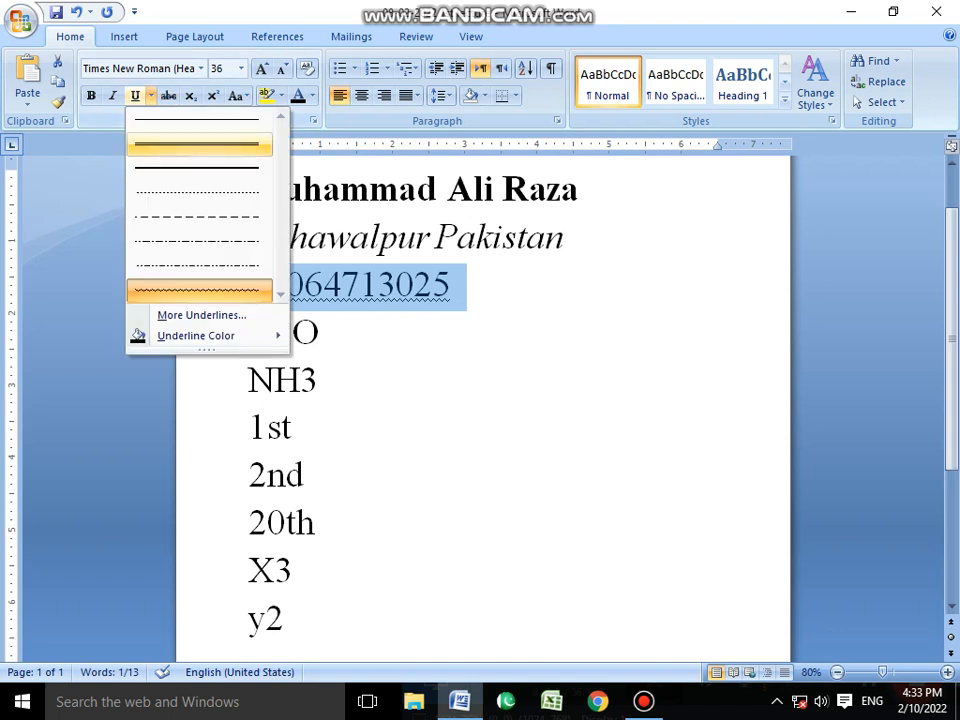
pyautogui.click(198, 265)
pyautogui.click(150, 95)
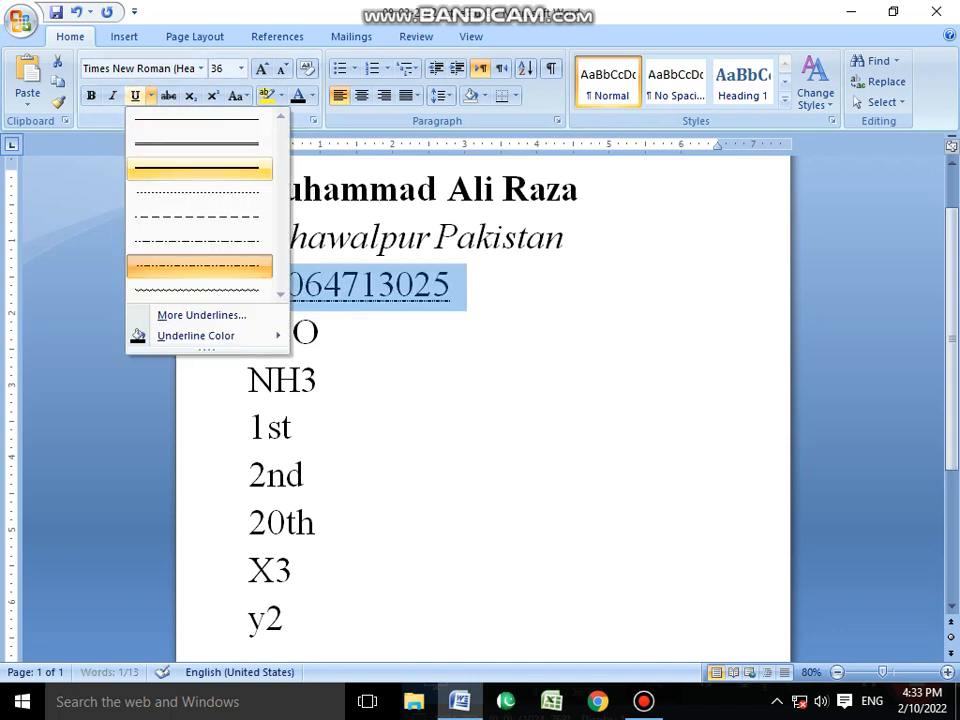
pyautogui.click(198, 241)
# Change the phone number's underline to the dot-dash style and deselect the line.
pyautogui.click(150, 95)
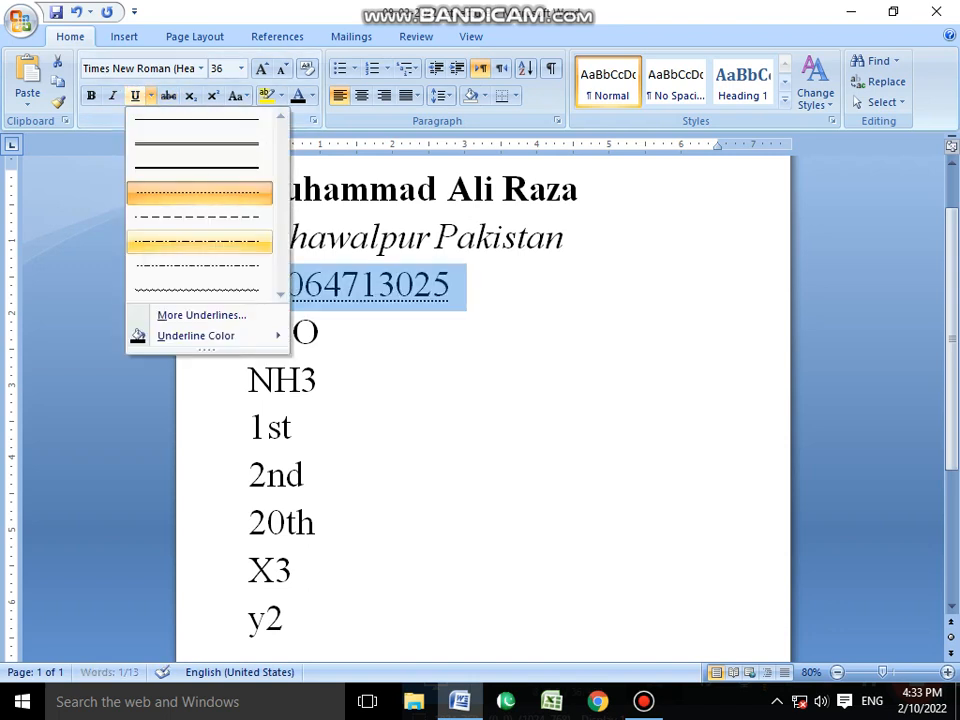
pyautogui.click(198, 241)
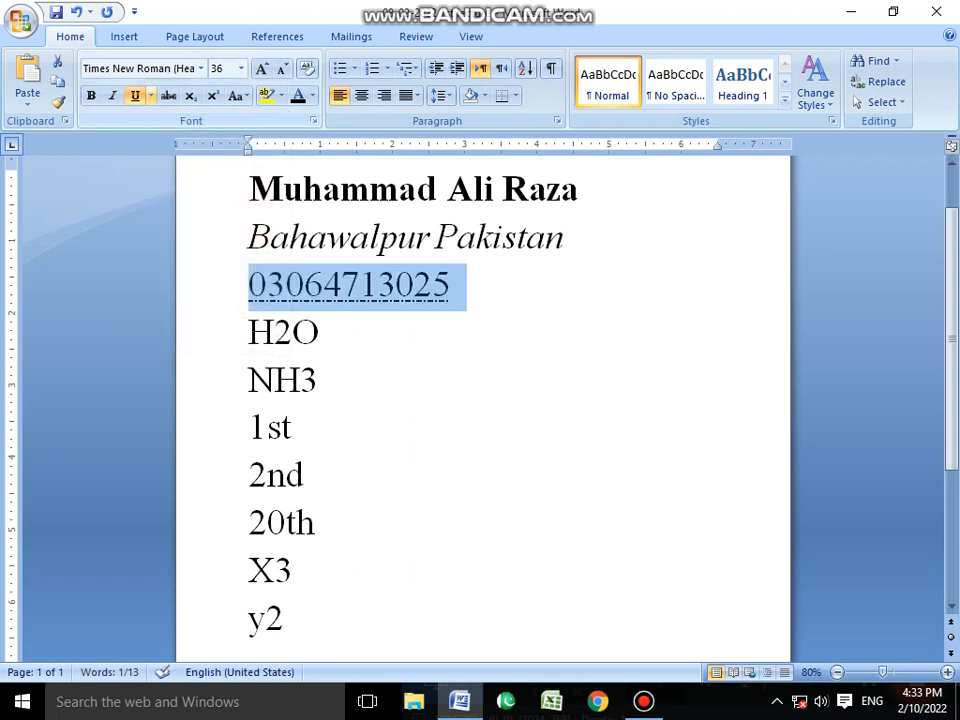
pyautogui.click(150, 95)
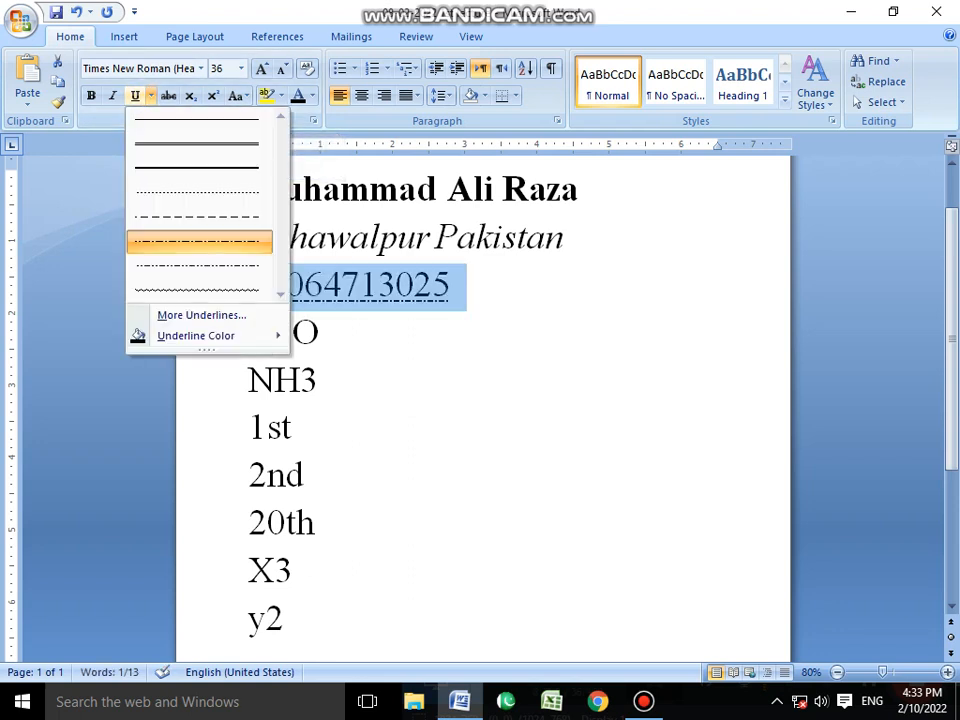
pyautogui.click(198, 241)
pyautogui.click(500, 287)
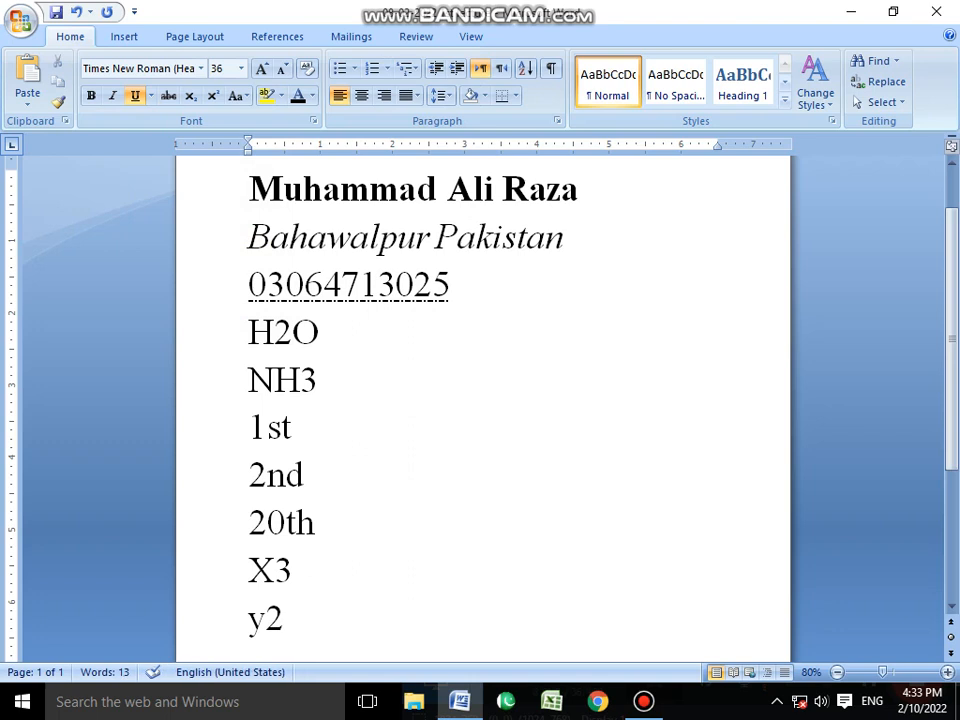
# Set the underline color of the phone number to the standard green.
pyautogui.moveTo(248, 287)
pyautogui.mouseDown()
pyautogui.moveTo(434, 289)
pyautogui.moveTo(246, 287)
pyautogui.mouseUp()
pyautogui.doubleClick(484, 332)
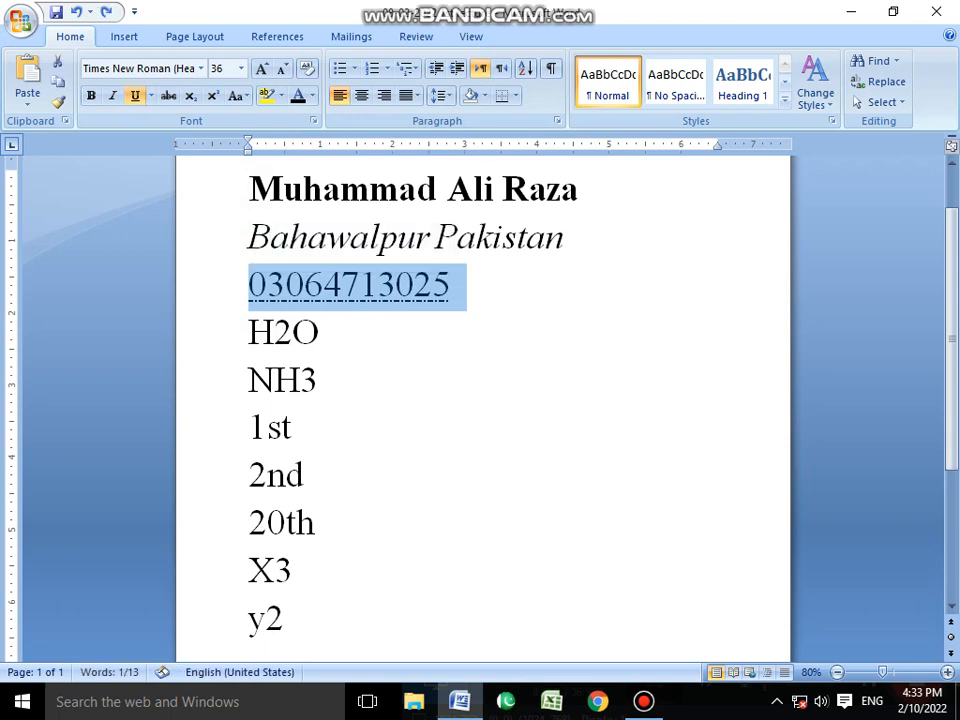
pyautogui.click(150, 96)
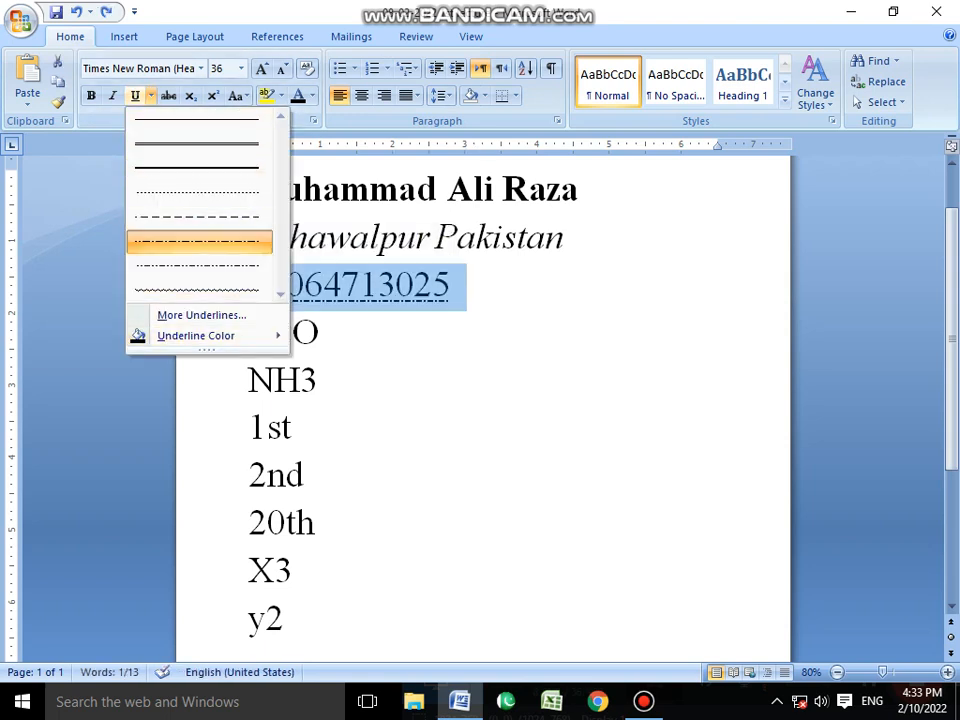
pyautogui.moveTo(200, 336)
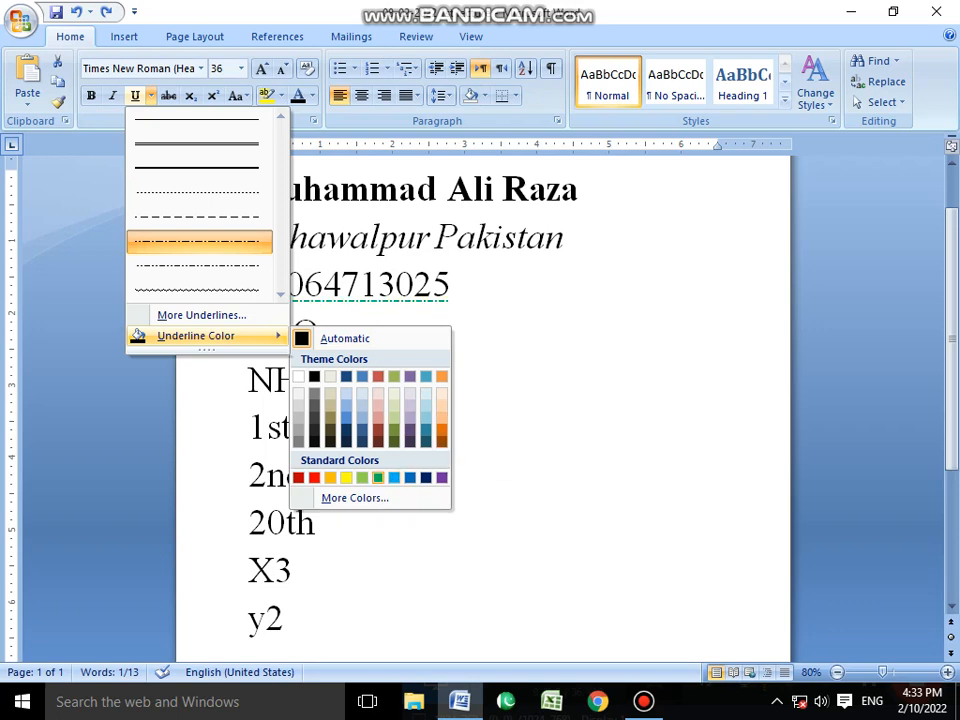
pyautogui.click(378, 477)
# Recolor the phone number's underline with a dark olive green theme color.
pyautogui.moveTo(286, 287); pyautogui.dragTo(249, 287)
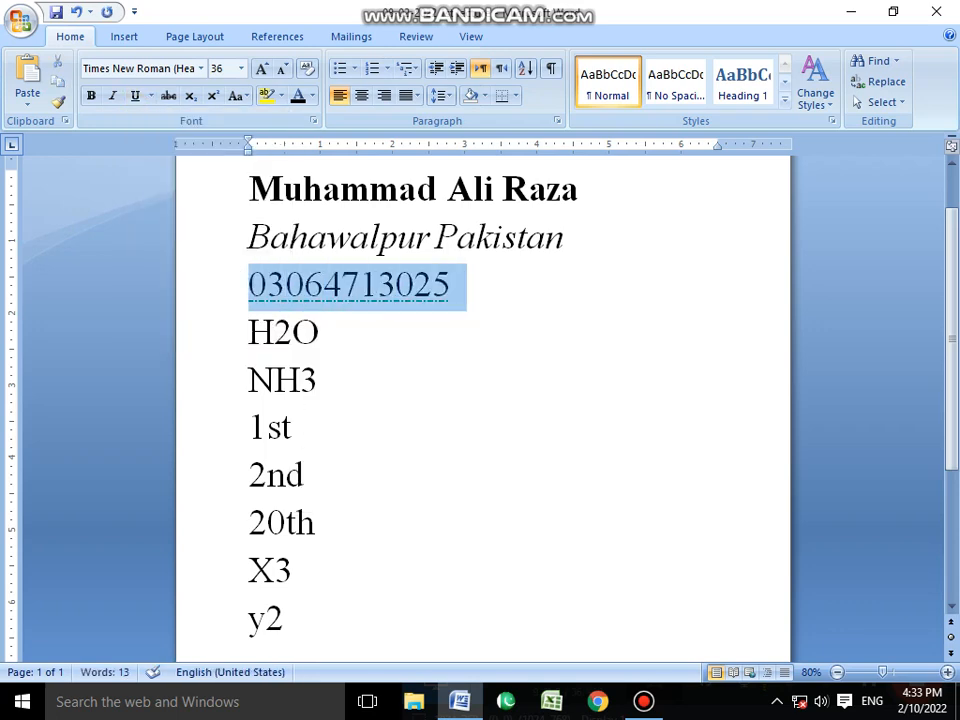
pyautogui.click(150, 95)
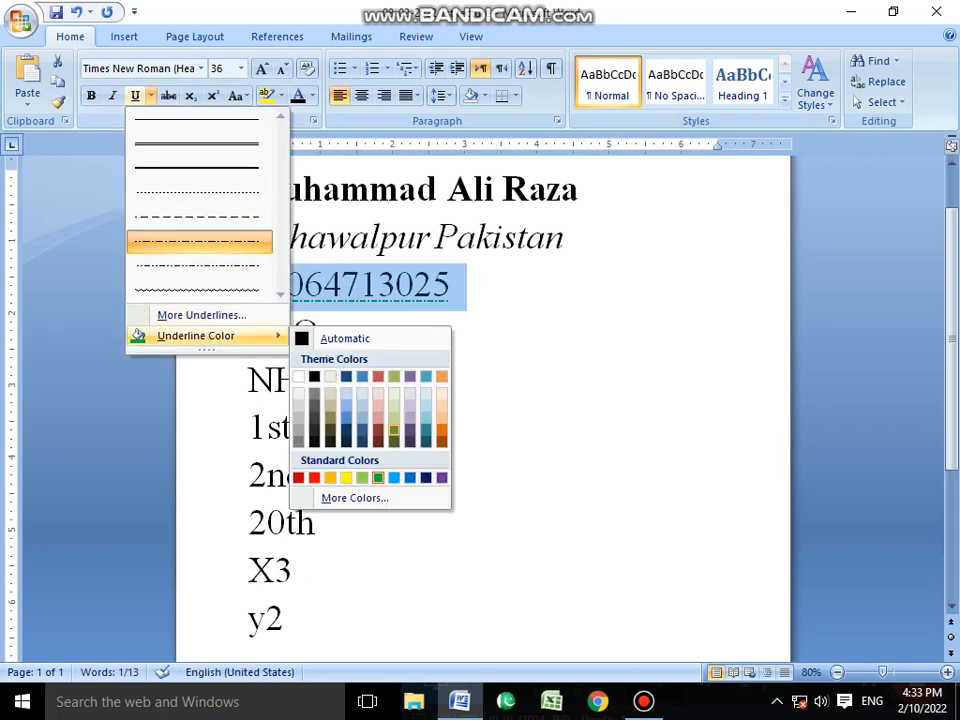
pyautogui.click(394, 405)
pyautogui.click(415, 285)
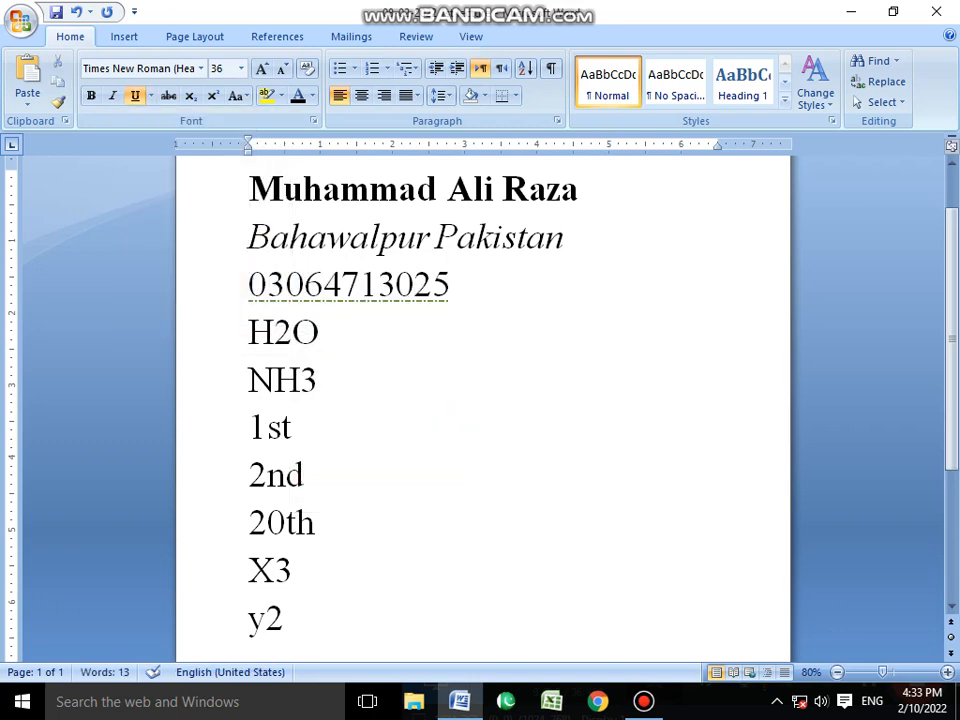
# Set the phone number's underline color to standard red and place the cursor after NH3.
pyautogui.moveTo(462, 285); pyautogui.dragTo(248, 285)
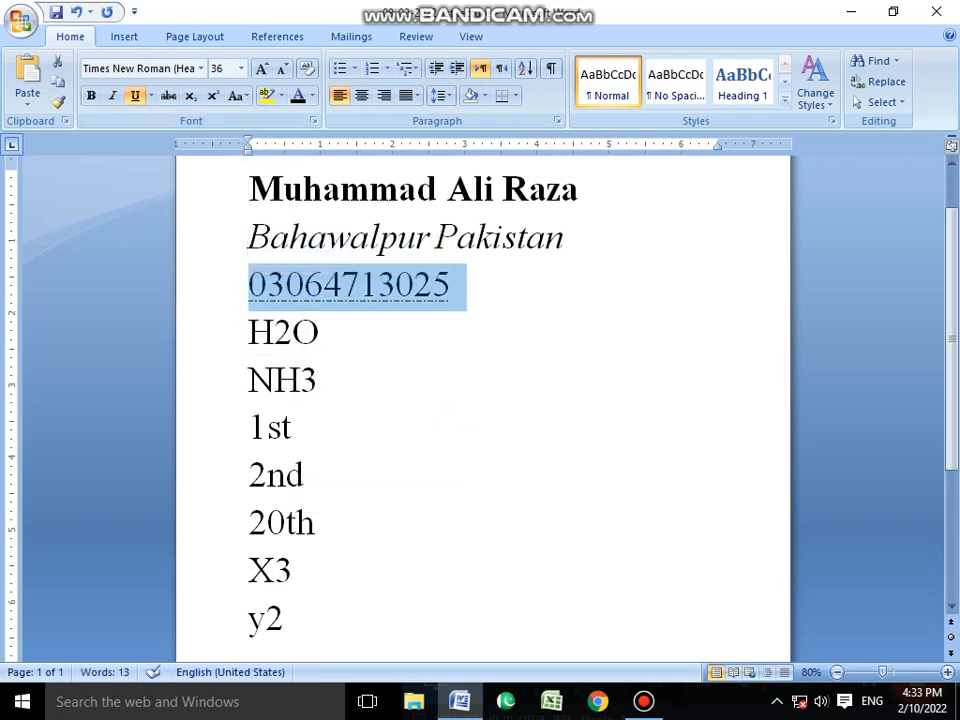
pyautogui.click(150, 96)
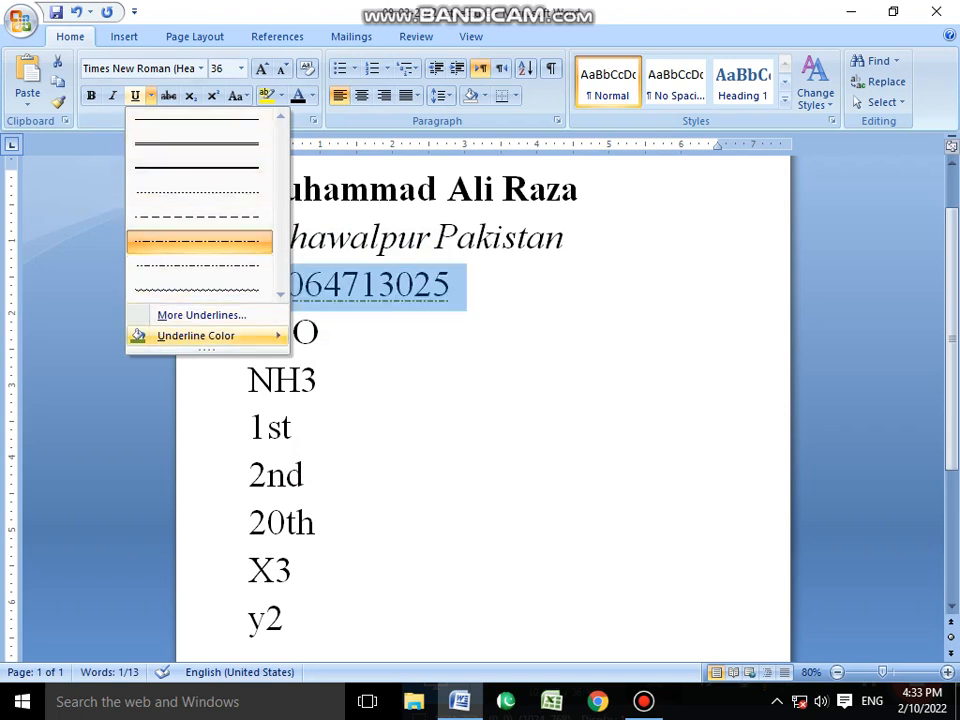
pyautogui.moveTo(200, 335)
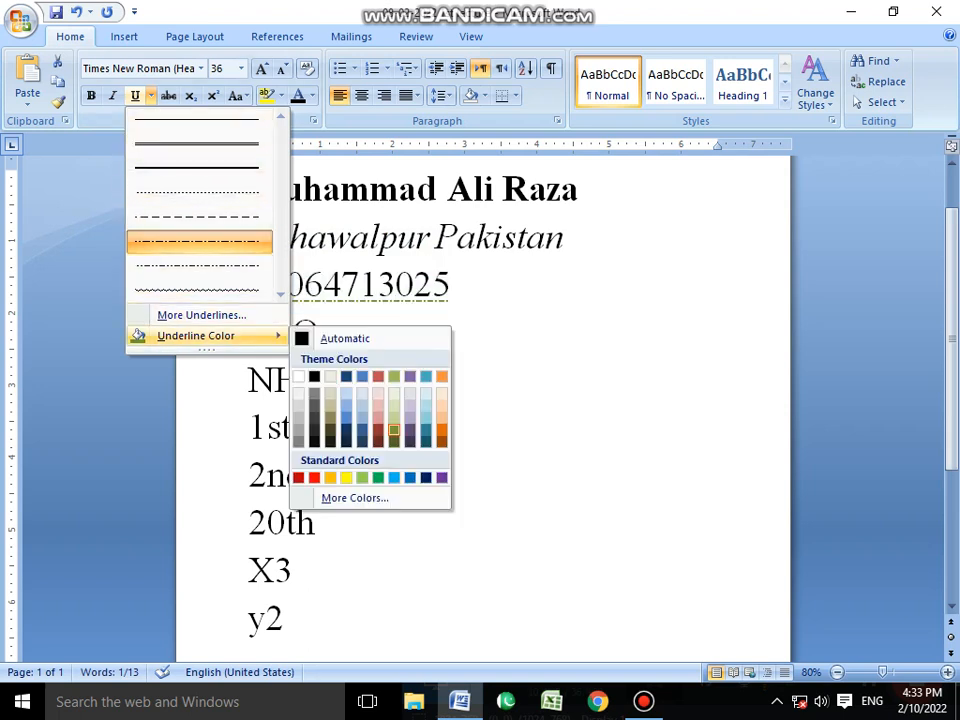
pyautogui.click(314, 478)
pyautogui.click(322, 380)
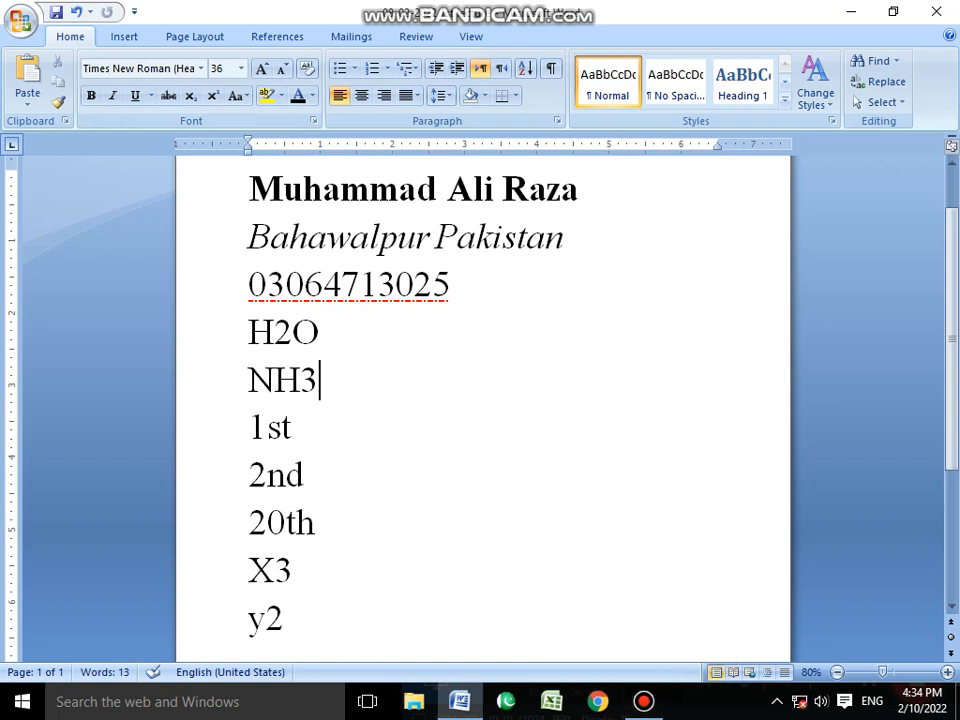
pyautogui.click(644, 701)
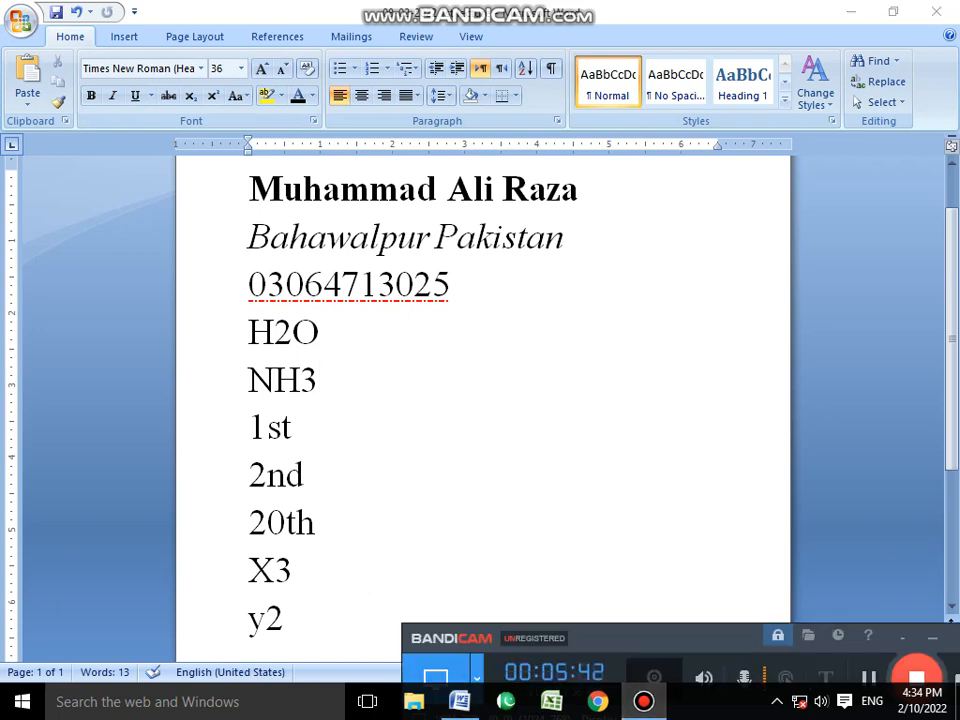